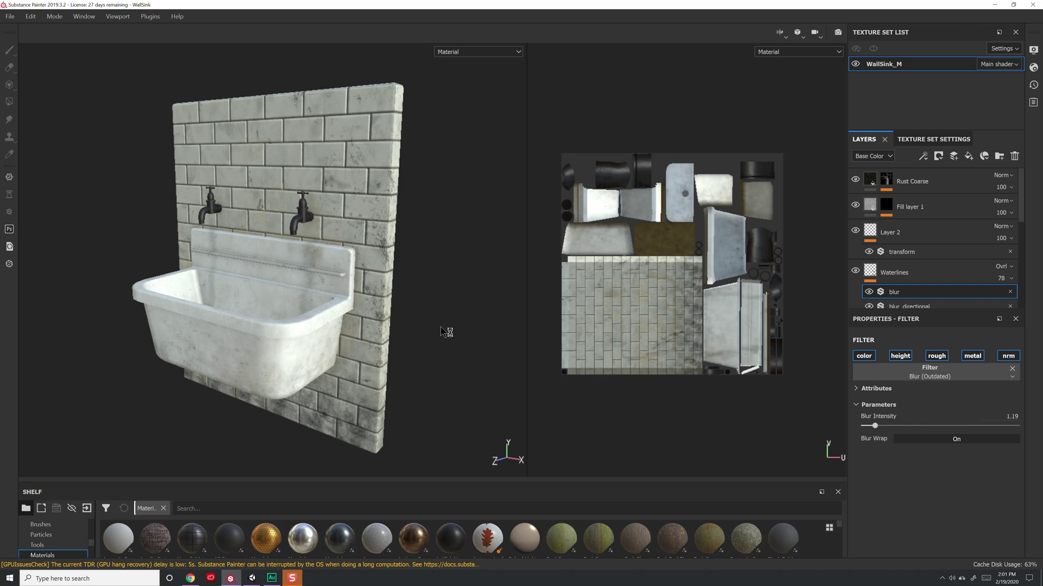
Show the WallSink_M texture set settings, with its 2048 size and channel list.
{"action": "left_click", "coordinate": [918, 140]}
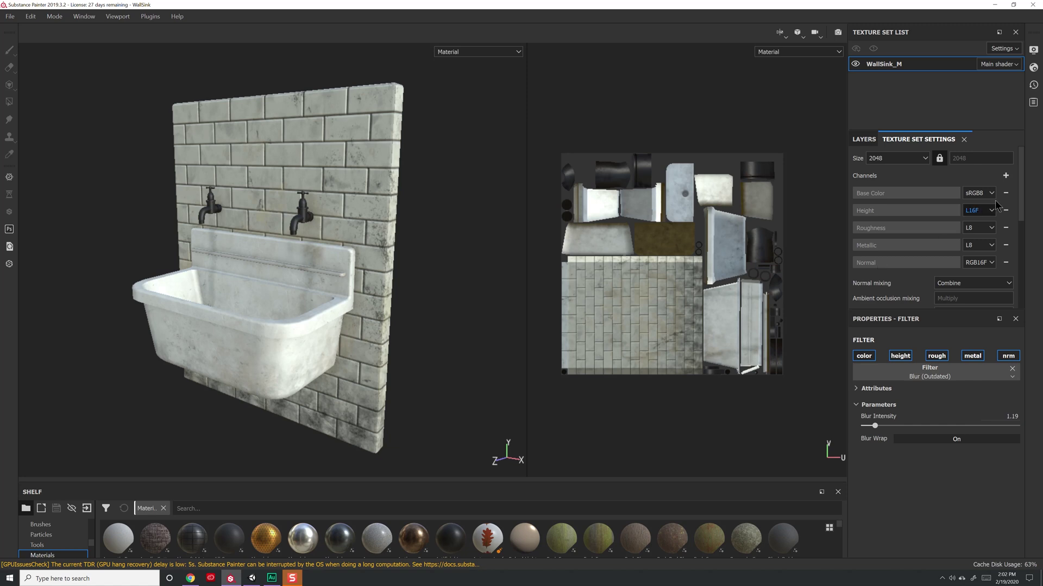
Add a User0 channel to WallSink_M, rename it Wear, and keep its L32F format.
{"action": "left_click", "coordinate": [1005, 176]}
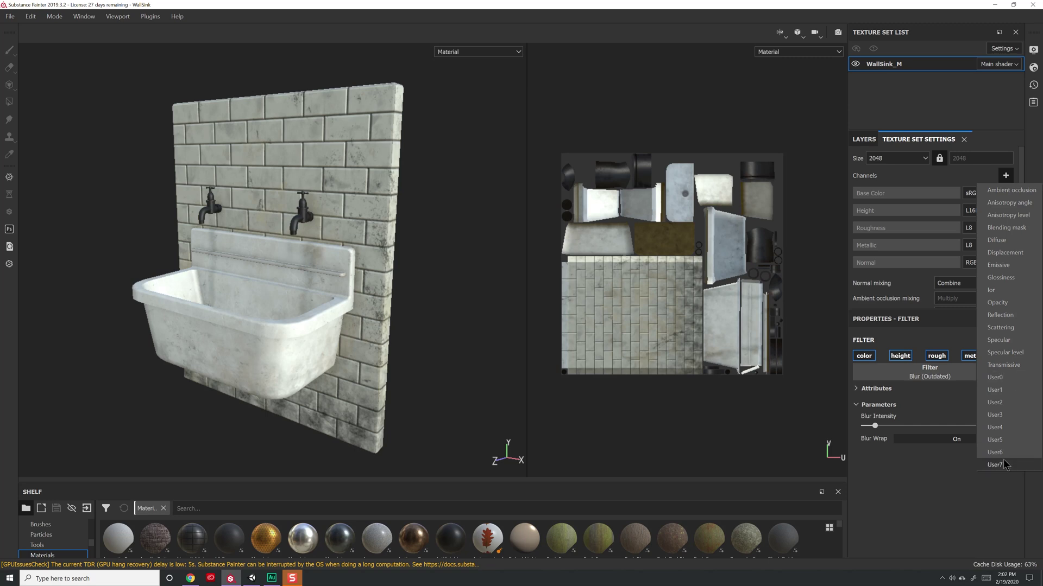
{"action": "left_click", "coordinate": [1005, 380]}
{"action": "left_click", "coordinate": [898, 281]}
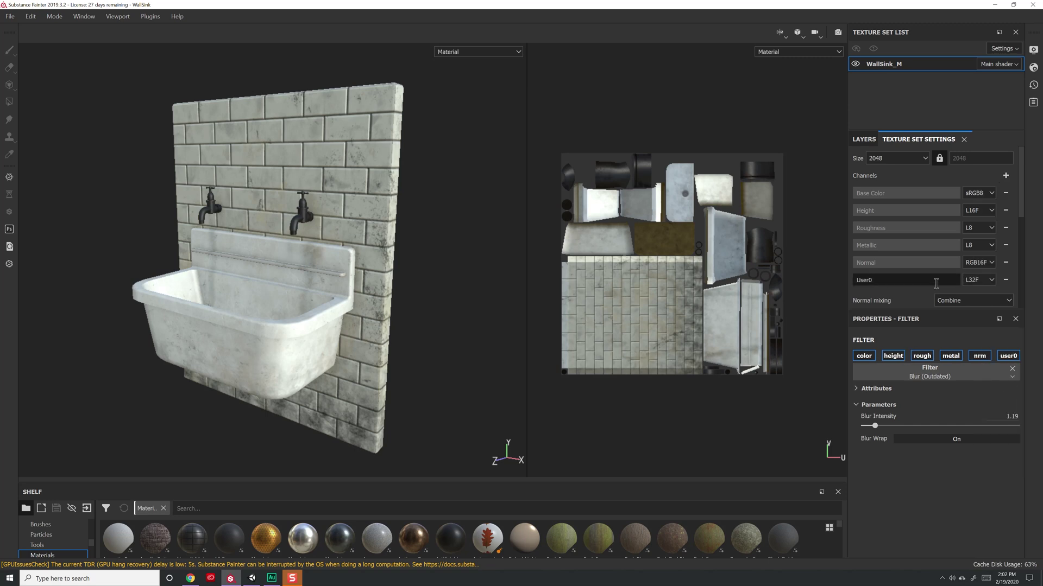
{"action": "type", "text": "Wear"}
{"action": "left_click", "coordinate": [989, 280]}
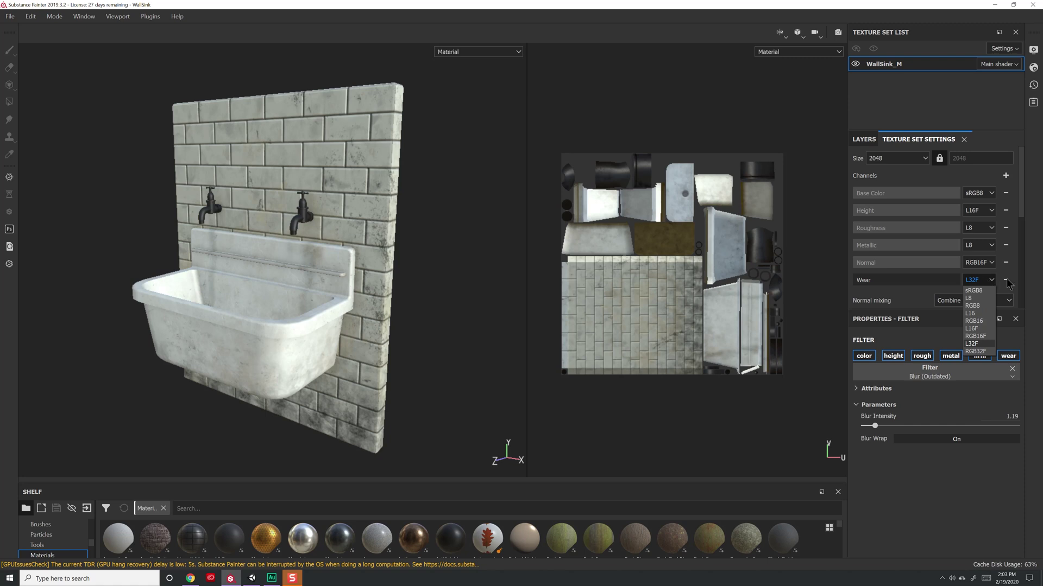
{"action": "left_click", "coordinate": [982, 283]}
{"action": "left_click", "coordinate": [863, 139]}
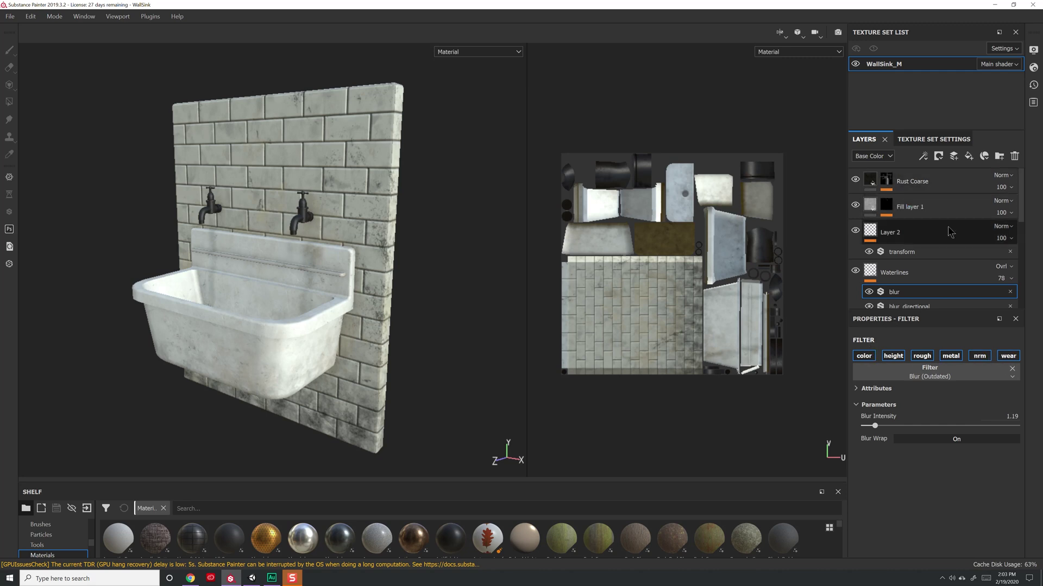
Add a Wear-only fill layer above Rust Coarse, view the Wear channel, and set wear to 0.
{"action": "left_click", "coordinate": [947, 192]}
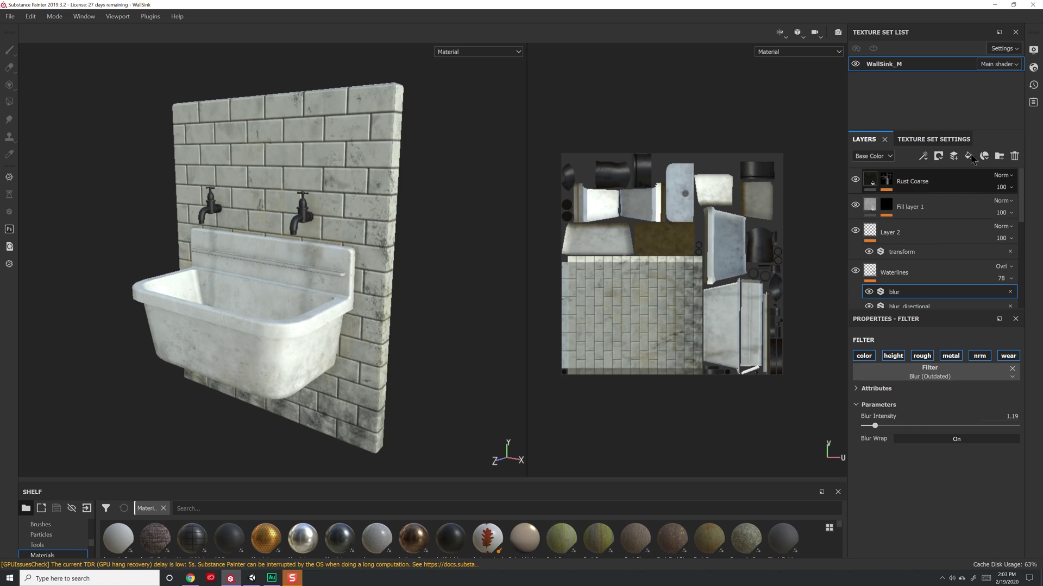
{"action": "left_click", "coordinate": [968, 157]}
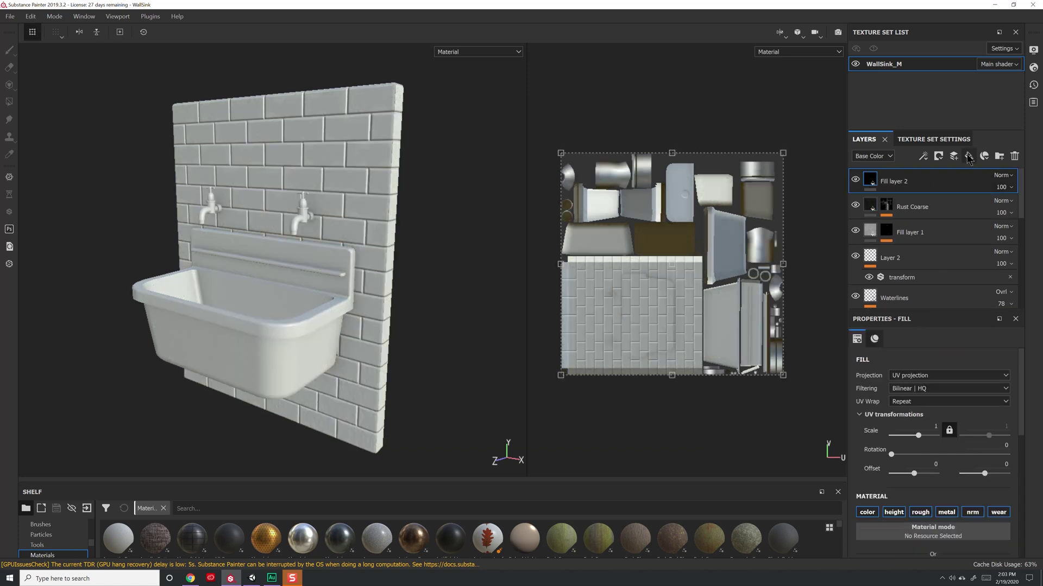
{"action": "scroll", "coordinate": [883, 428], "scroll_direction": "down", "scroll_amount": 3}
{"action": "left_click", "coordinate": [867, 414]}
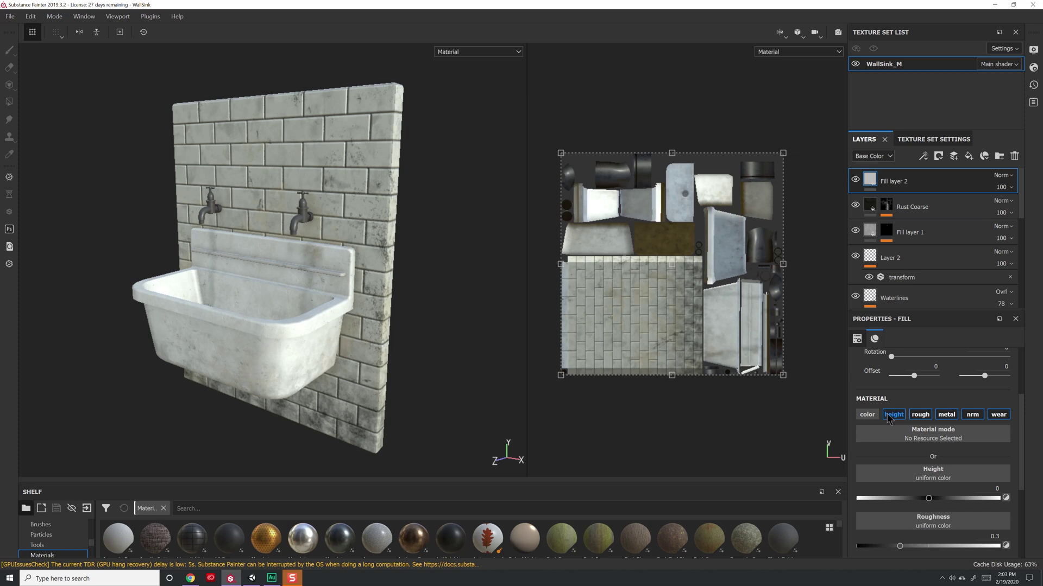
{"action": "left_click", "coordinate": [894, 414]}
{"action": "left_click", "coordinate": [920, 415]}
{"action": "left_click", "coordinate": [946, 414]}
{"action": "left_click", "coordinate": [972, 414]}
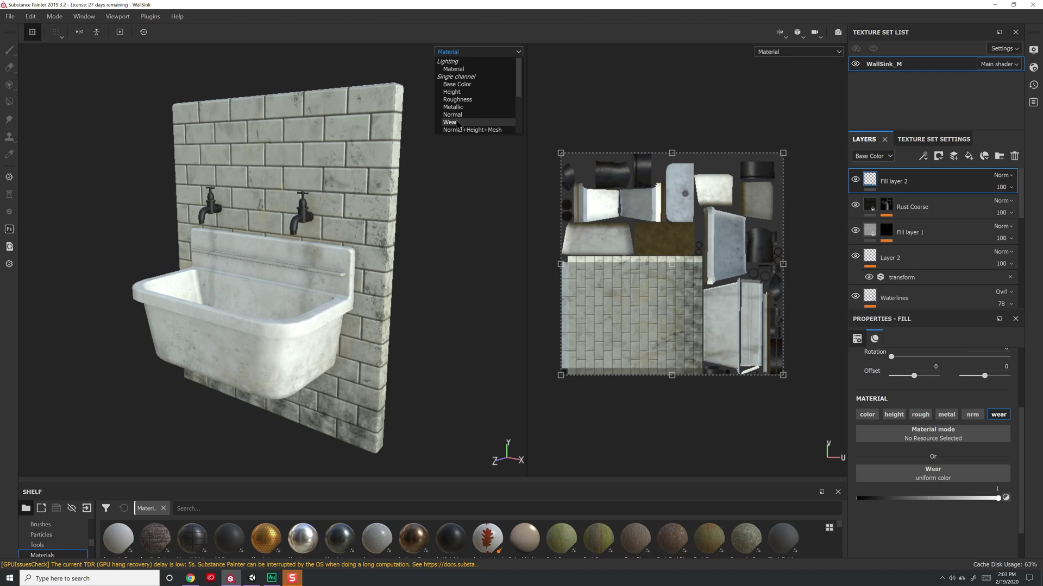
{"action": "left_click", "coordinate": [456, 122]}
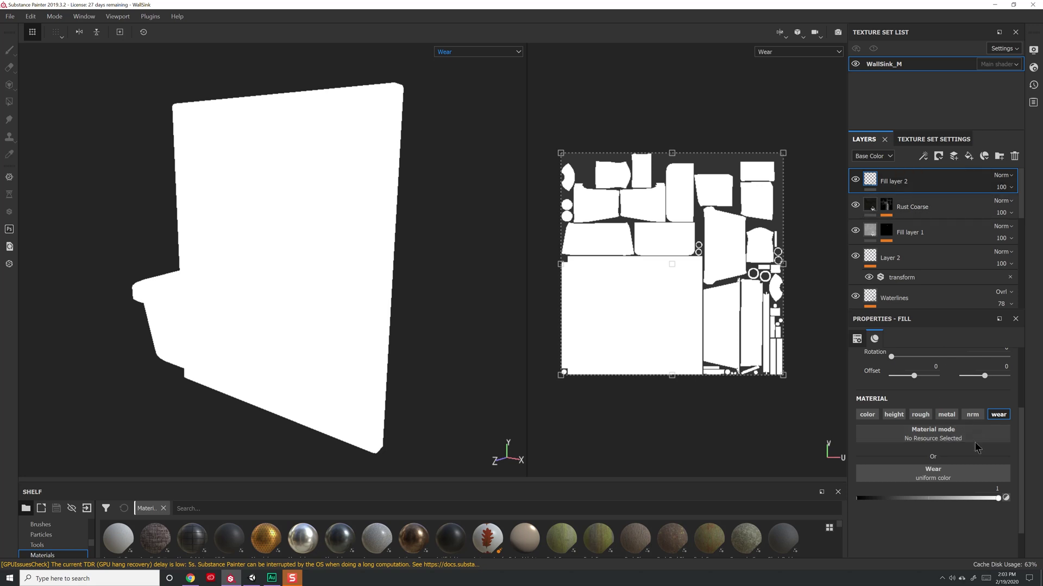
{"action": "left_click_drag", "start_coordinate": [948, 499], "coordinate": [857, 500]}
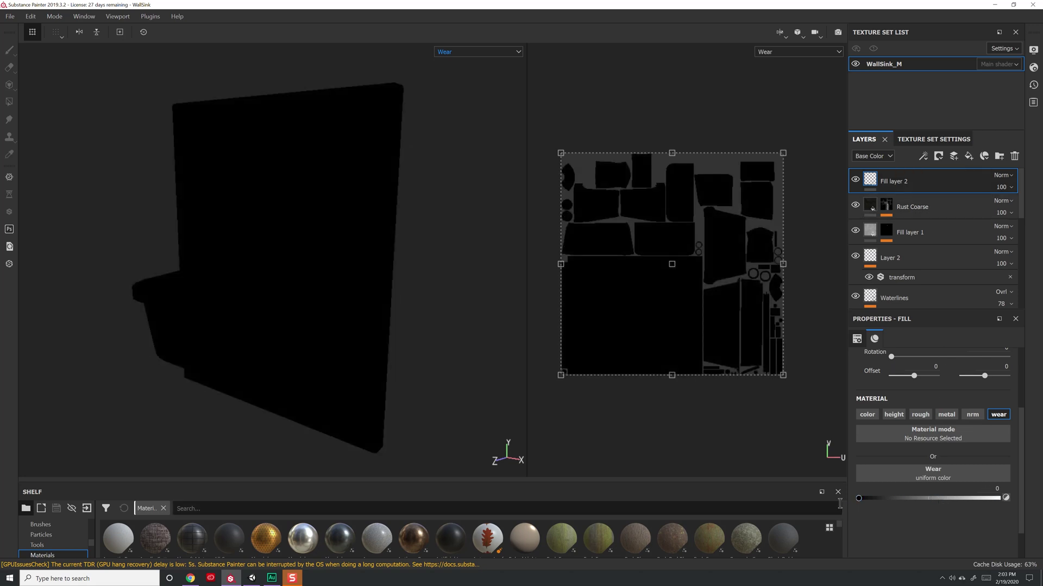
Add Fill layer 3 with base color, height, roughness, metallic and normal disabled.
{"action": "left_click", "coordinate": [969, 156]}
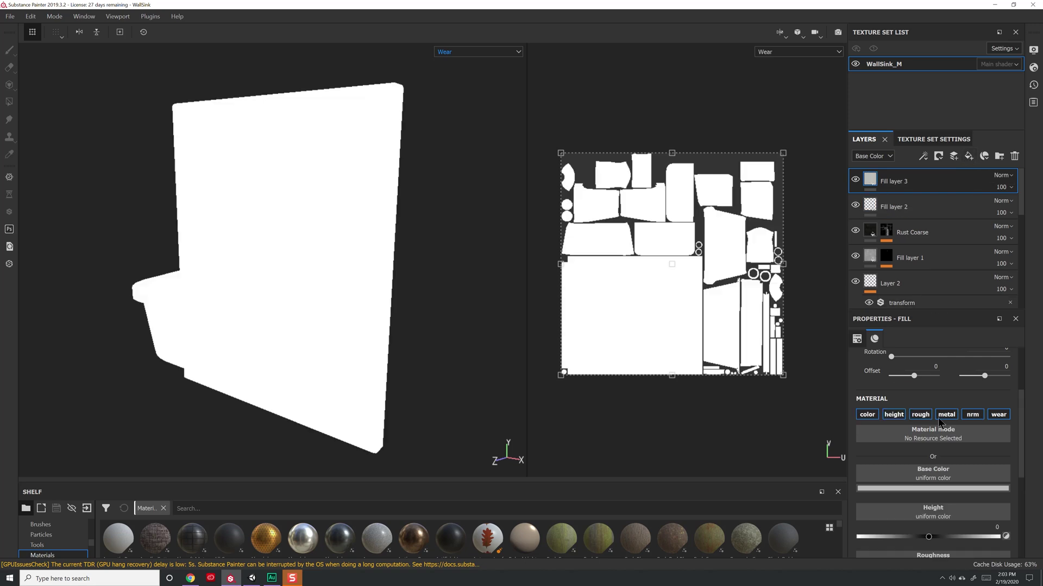
{"action": "left_click", "coordinate": [867, 414]}
{"action": "left_click", "coordinate": [893, 414]}
{"action": "left_click", "coordinate": [917, 416]}
{"action": "left_click", "coordinate": [946, 415]}
{"action": "left_click", "coordinate": [972, 415]}
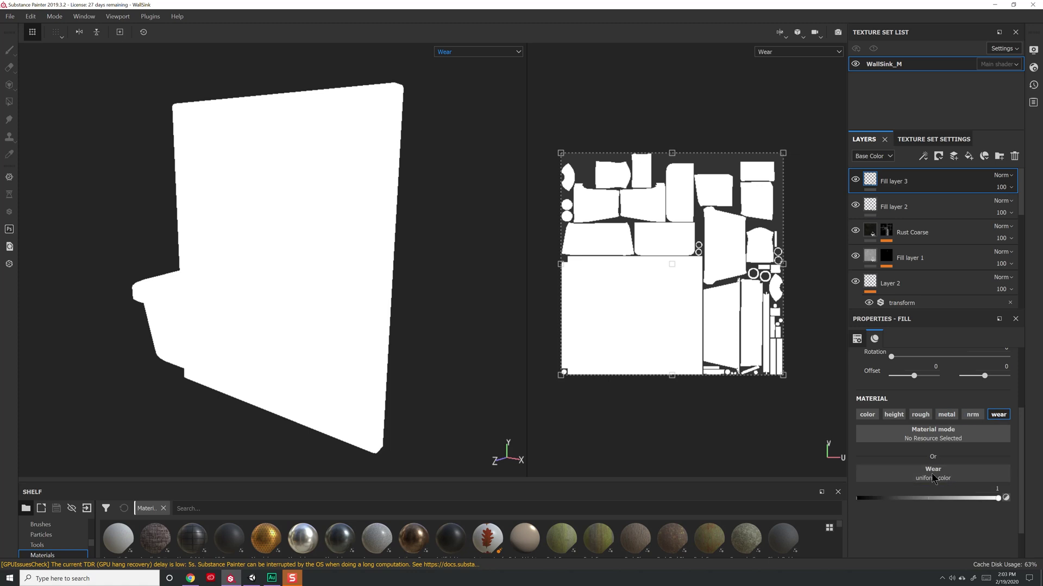
Feed the sink's baked Ambient Occlusion texture into Fill layer 3's Wear slot, then switch to Unity.
{"action": "left_click_drag", "start_coordinate": [509, 481], "coordinate": [505, 304]}
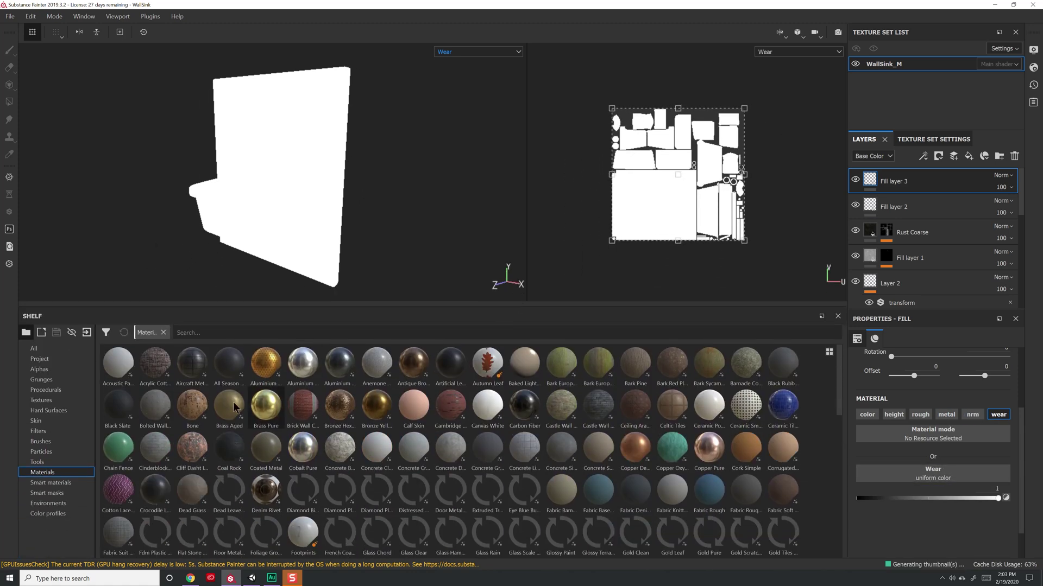
{"action": "left_click", "coordinate": [53, 400]}
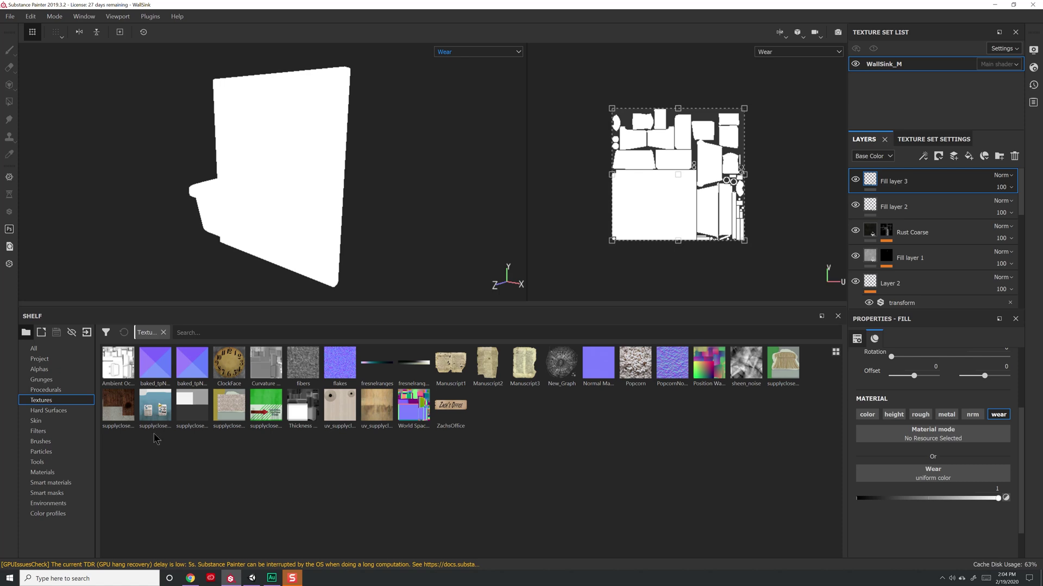
{"action": "mouse_move", "coordinate": [122, 366]}
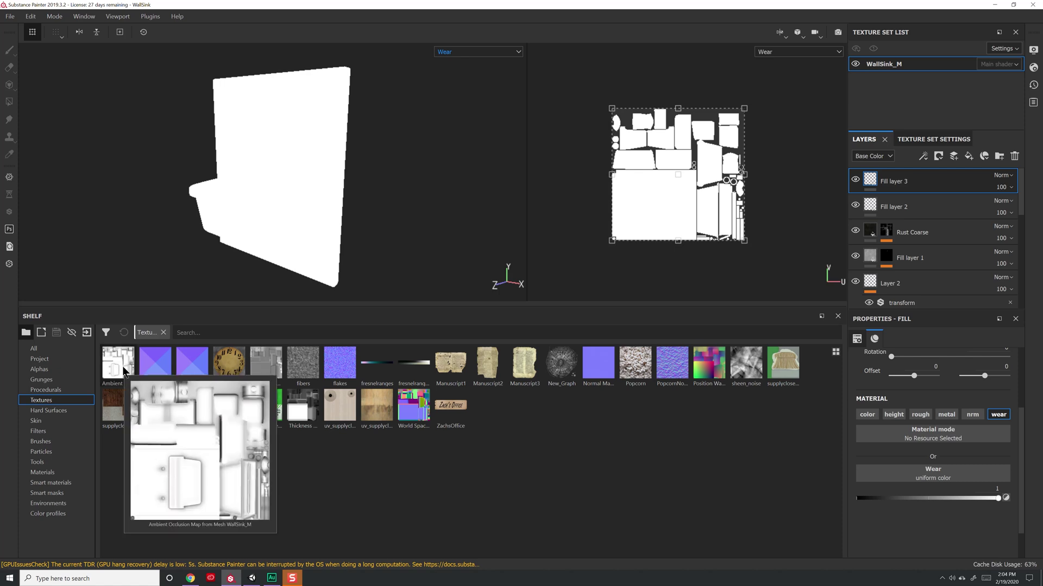
{"action": "mouse_move", "coordinate": [115, 361]}
{"action": "left_mouse_down"}
{"action": "mouse_move", "coordinate": [438, 488]}
{"action": "mouse_move", "coordinate": [896, 442]}
{"action": "mouse_move", "coordinate": [904, 472]}
{"action": "left_mouse_up"}
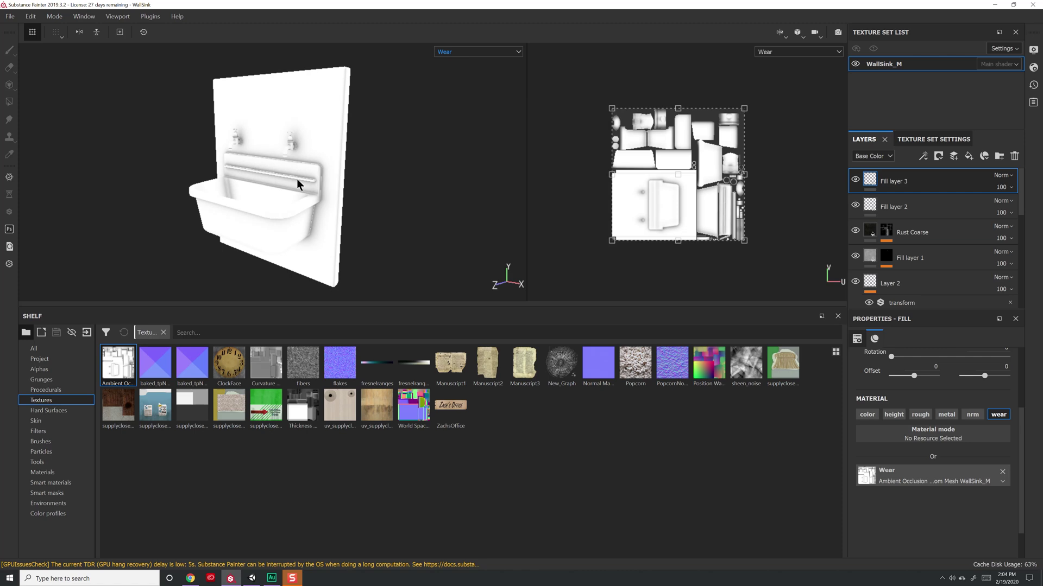
{"action": "mouse_move", "coordinate": [296, 178]}
{"action": "left_mouse_down", "text": "alt"}
{"action": "mouse_move", "coordinate": [323, 213]}
{"action": "mouse_move", "coordinate": [275, 197]}
{"action": "mouse_move", "coordinate": [283, 146]}
{"action": "mouse_move", "coordinate": [297, 167]}
{"action": "left_mouse_up", "text": "alt"}
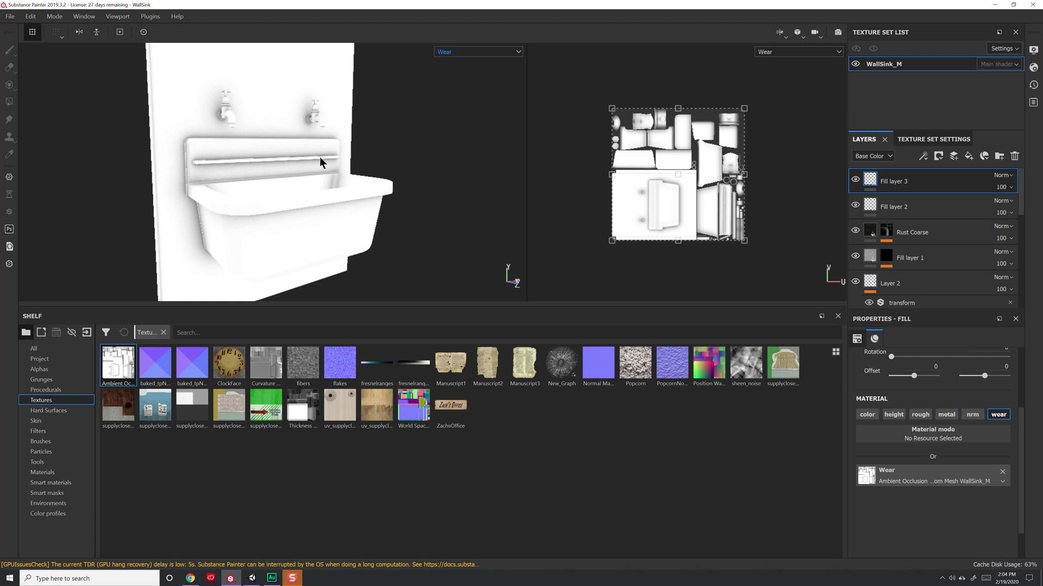
{"action": "key", "text": "alt+Tab"}
Select GlobalWear in Unity, raise its Global Wear slider, then return to Substance Painter.
{"action": "scroll", "coordinate": [700, 185], "scroll_direction": "up", "scroll_amount": 3}
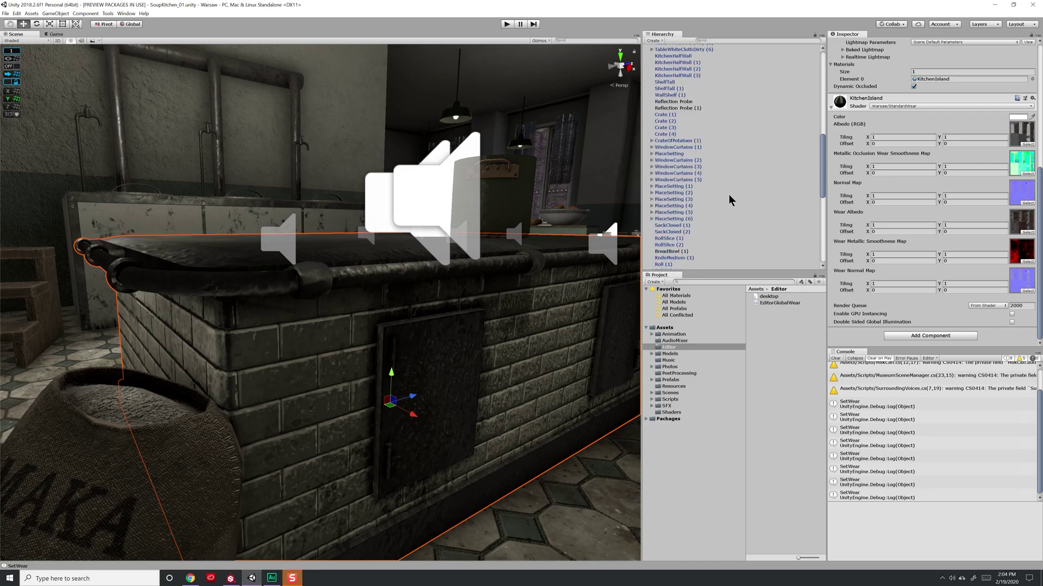
{"action": "scroll", "coordinate": [728, 194], "scroll_direction": "down", "scroll_amount": 5}
{"action": "left_click", "coordinate": [733, 191]}
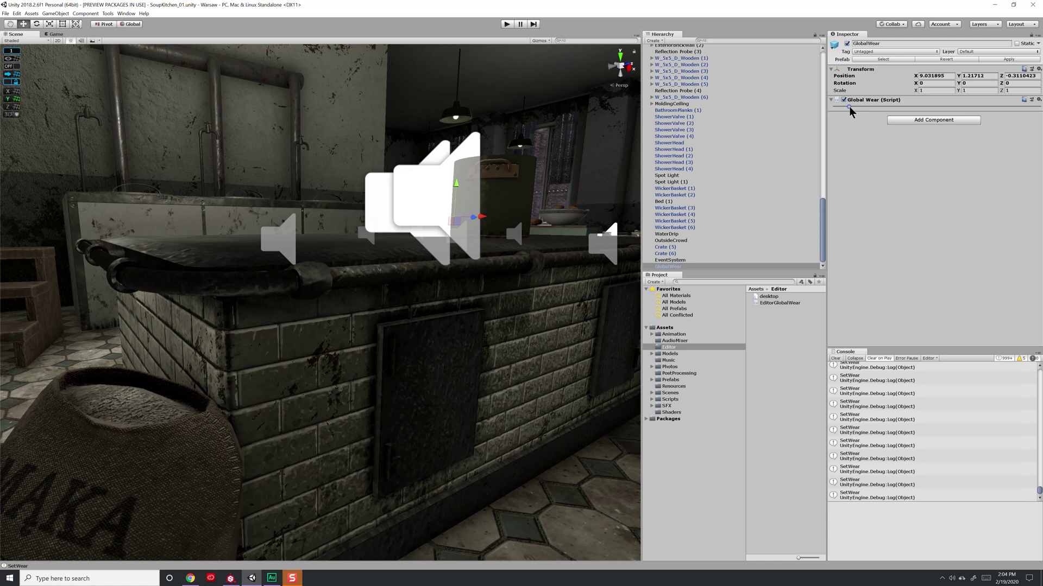
{"action": "left_click_drag", "start_coordinate": [849, 107], "coordinate": [930, 111]}
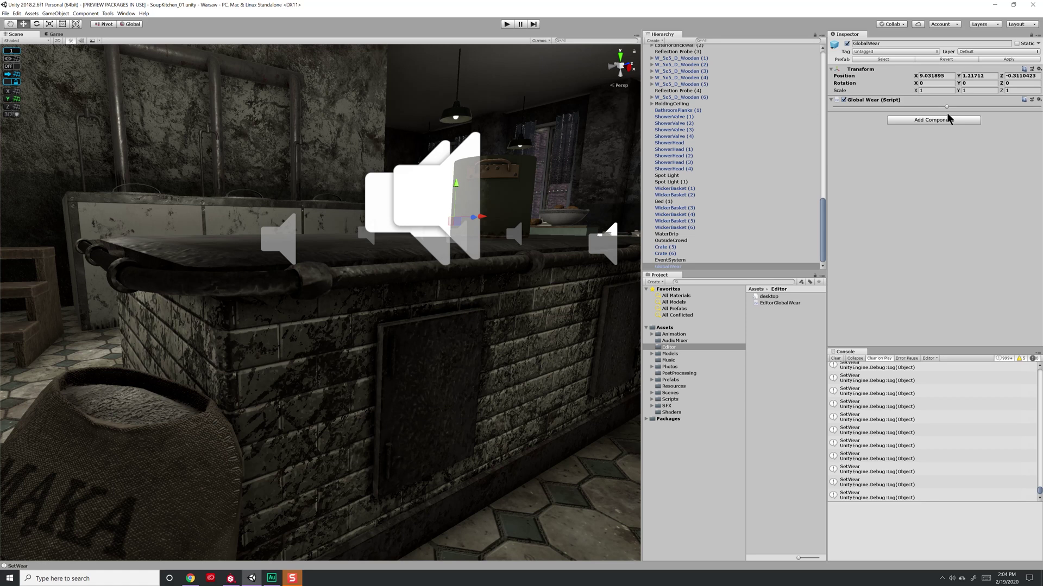
{"action": "left_click", "coordinate": [230, 578]}
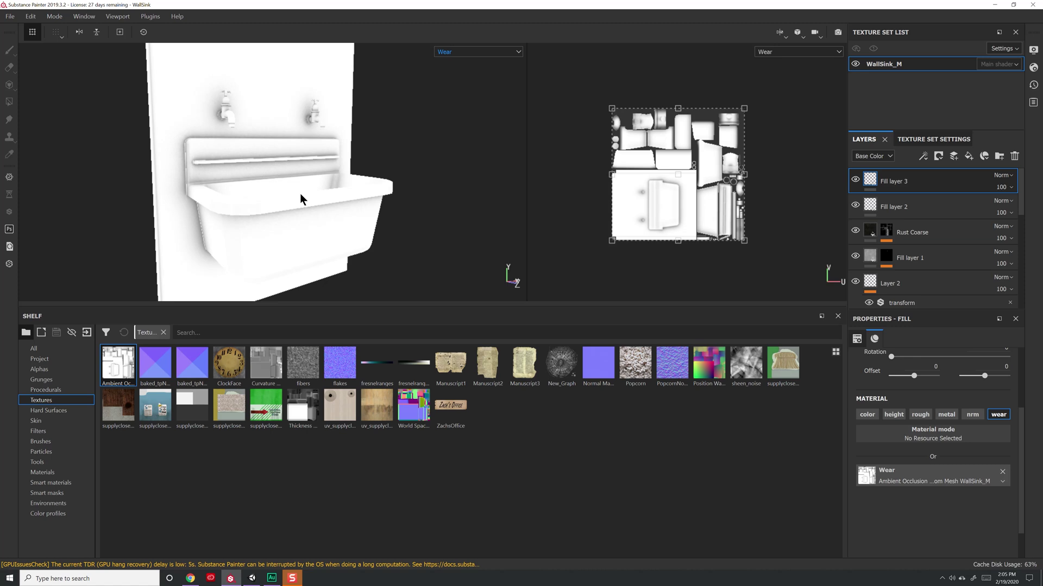
Add a Levels effect on Fill layer 3's Wear channel, tightening the input range to 0.54–0.97.
{"action": "scroll", "coordinate": [299, 194], "scroll_direction": "up", "scroll_amount": 3}
{"action": "right_click", "coordinate": [870, 182]}
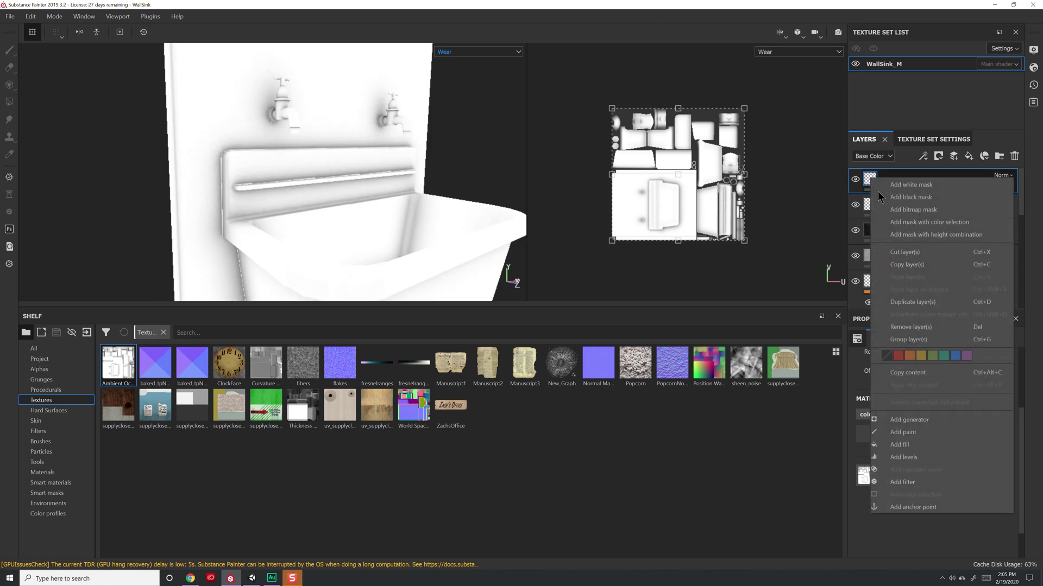
{"action": "left_click", "coordinate": [903, 457]}
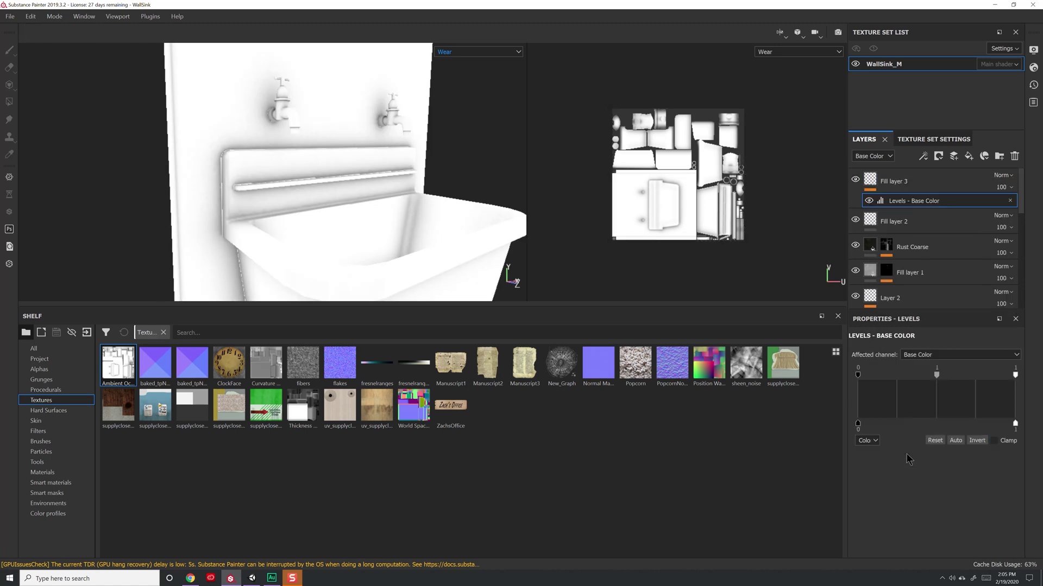
{"action": "left_click", "coordinate": [872, 440]}
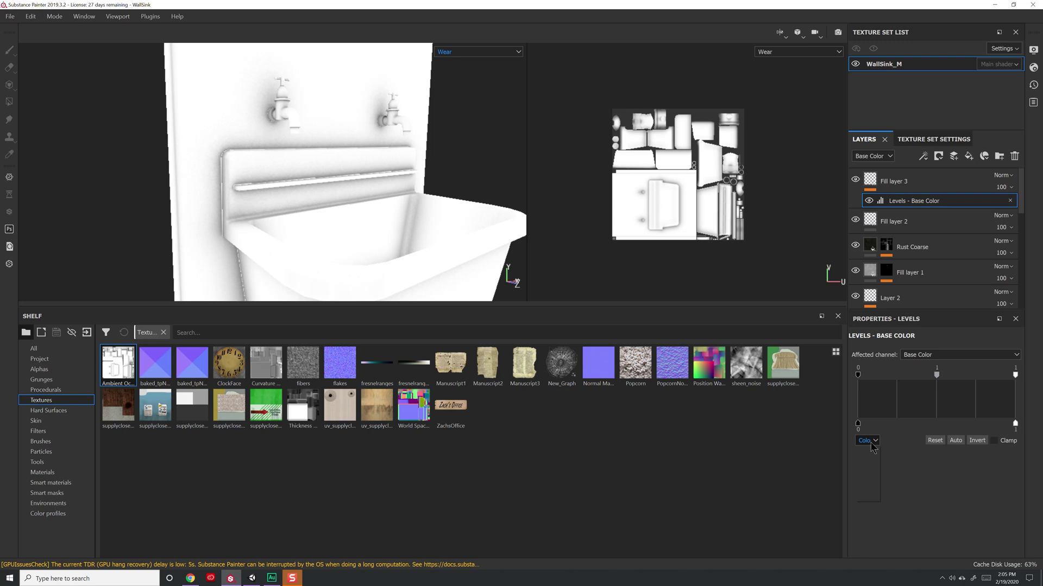
{"action": "left_click", "coordinate": [928, 472]}
{"action": "left_click", "coordinate": [932, 356]}
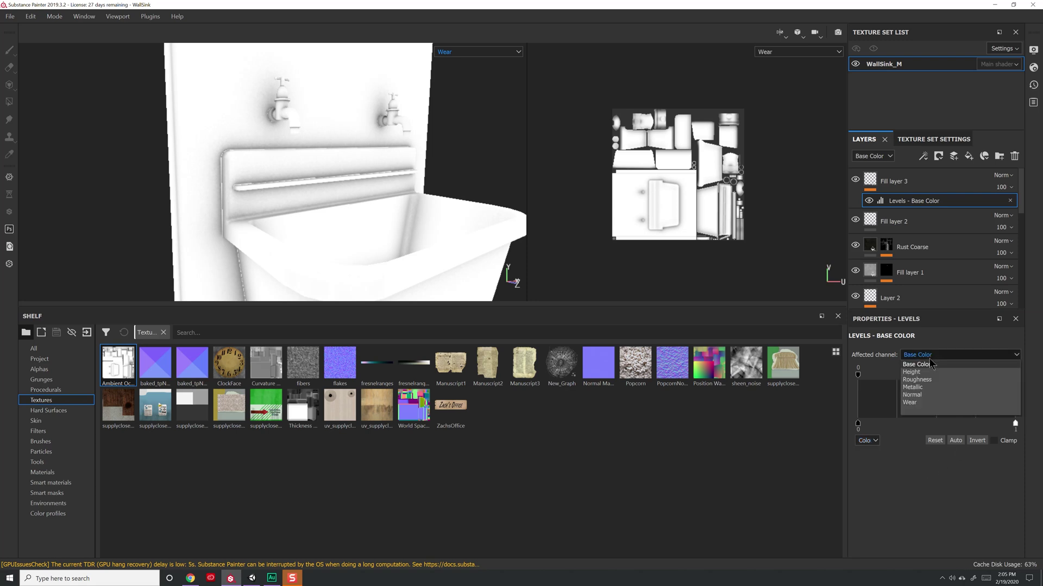
{"action": "left_click", "coordinate": [909, 405]}
{"action": "left_click_drag", "start_coordinate": [858, 375], "coordinate": [978, 376]}
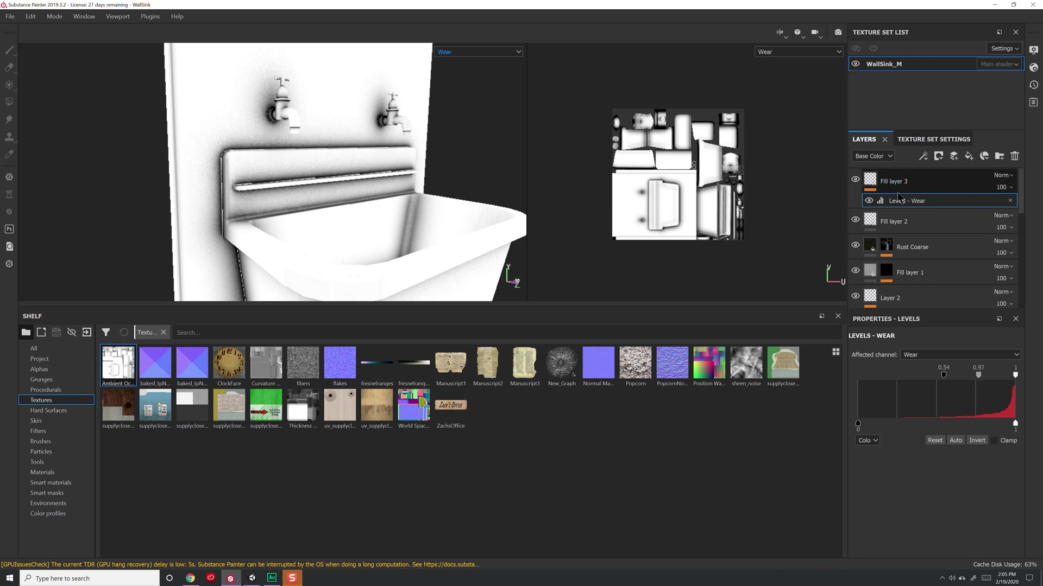
Add a filter effect below the Levels effect on Fill layer 3.
{"action": "right_click", "coordinate": [883, 208]}
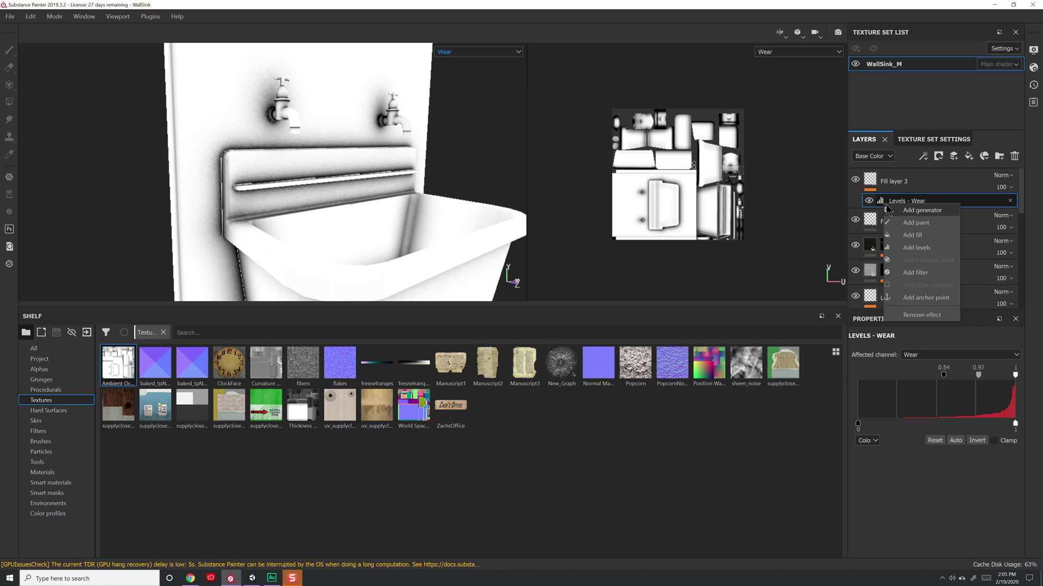
{"action": "left_click", "coordinate": [916, 278]}
{"action": "left_click", "coordinate": [923, 379]}
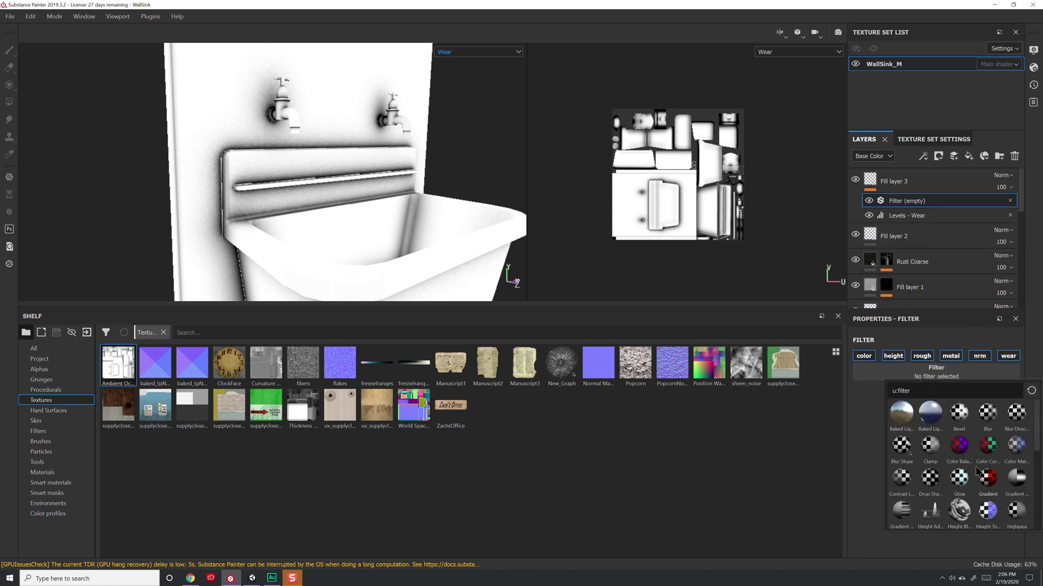
{"action": "scroll", "coordinate": [1003, 486], "scroll_direction": "down", "scroll_amount": 2}
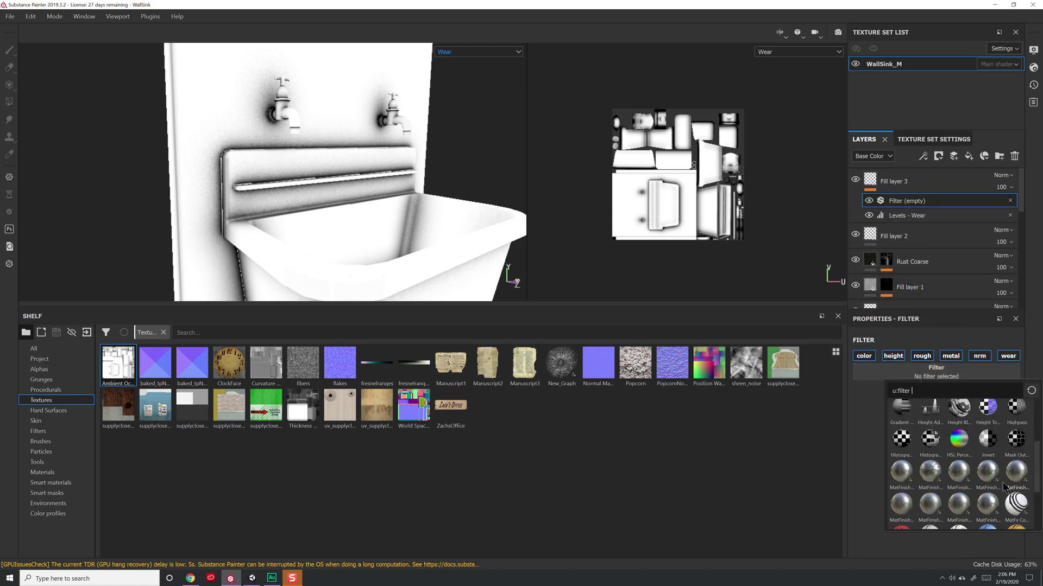
{"action": "left_click", "coordinate": [988, 452]}
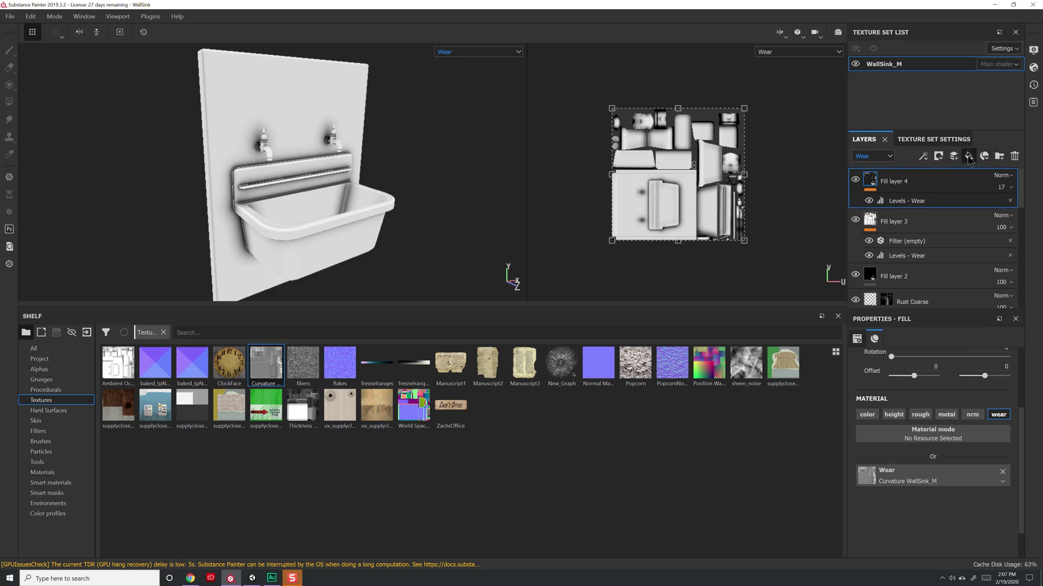
Add Fill layer 5 affecting only Wear, with its Wear value set to 0.
{"action": "left_click", "coordinate": [968, 157]}
{"action": "scroll", "coordinate": [951, 465], "scroll_direction": "down", "scroll_amount": 2}
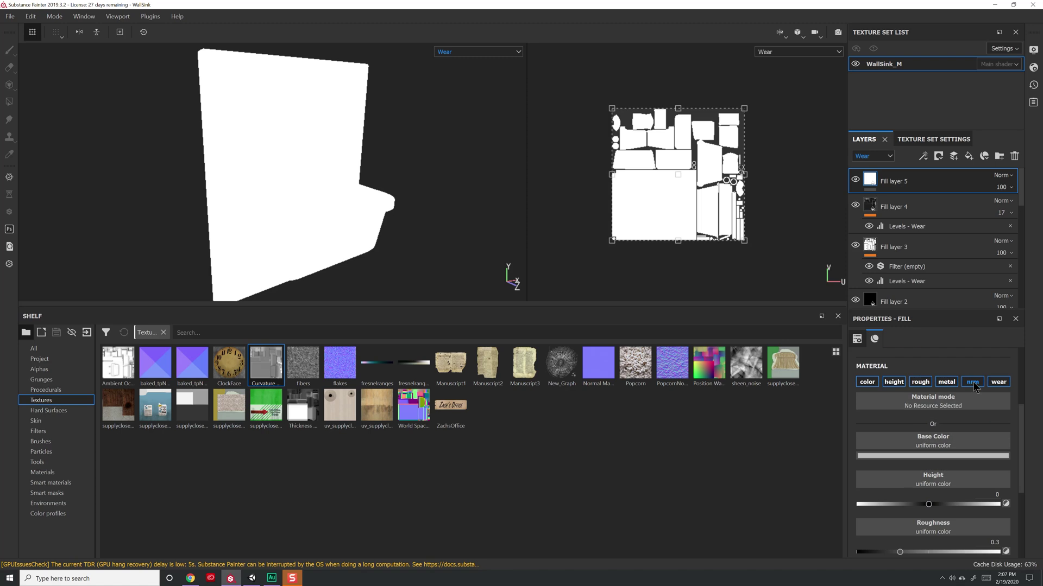
{"action": "left_click", "coordinate": [998, 382], "text": "ctrl"}
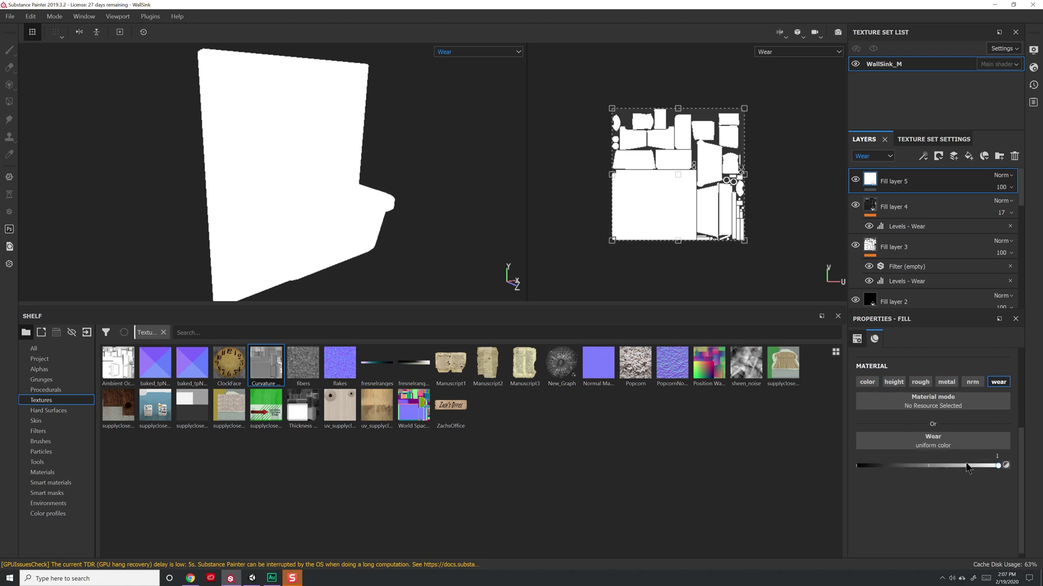
{"action": "left_click_drag", "start_coordinate": [966, 467], "coordinate": [853, 468]}
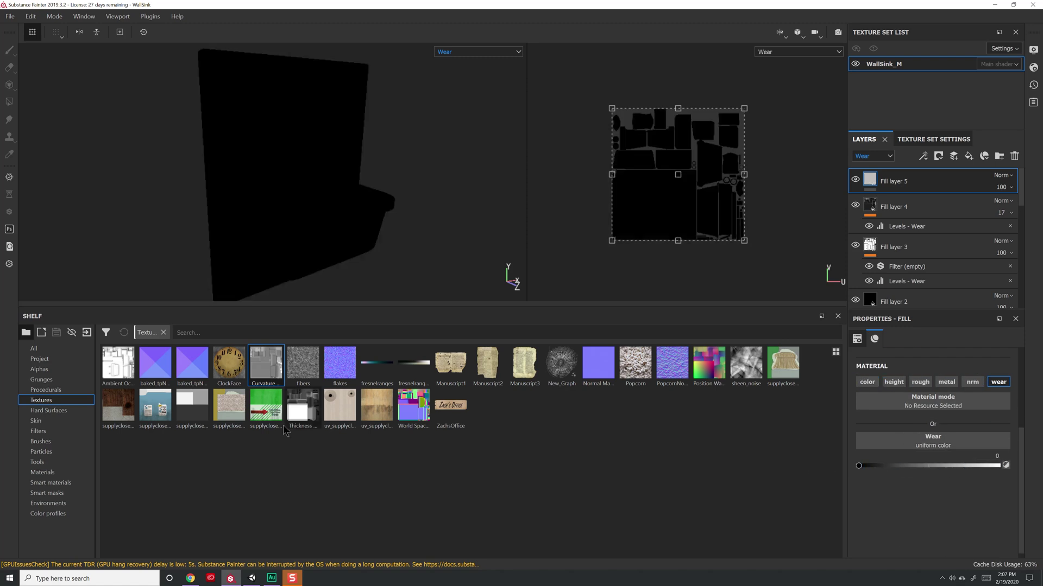
Apply the Dust Dirty smart mask from the shelf to Fill layer 5.
{"action": "left_click", "coordinate": [48, 493]}
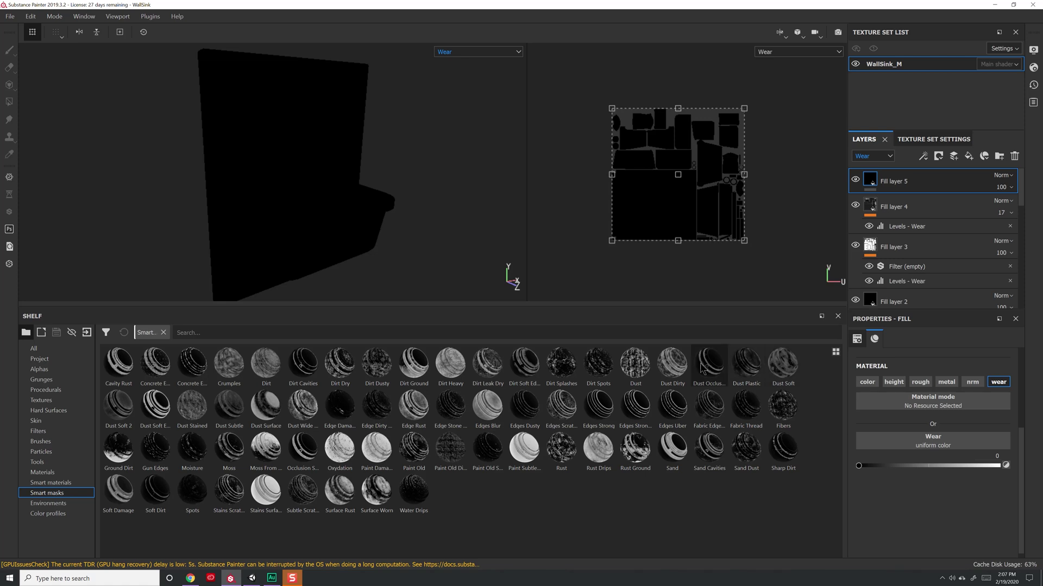
{"action": "mouse_move", "coordinate": [672, 364]}
{"action": "left_mouse_down"}
{"action": "mouse_move", "coordinate": [893, 222]}
{"action": "mouse_move", "coordinate": [914, 179]}
{"action": "left_mouse_up"}
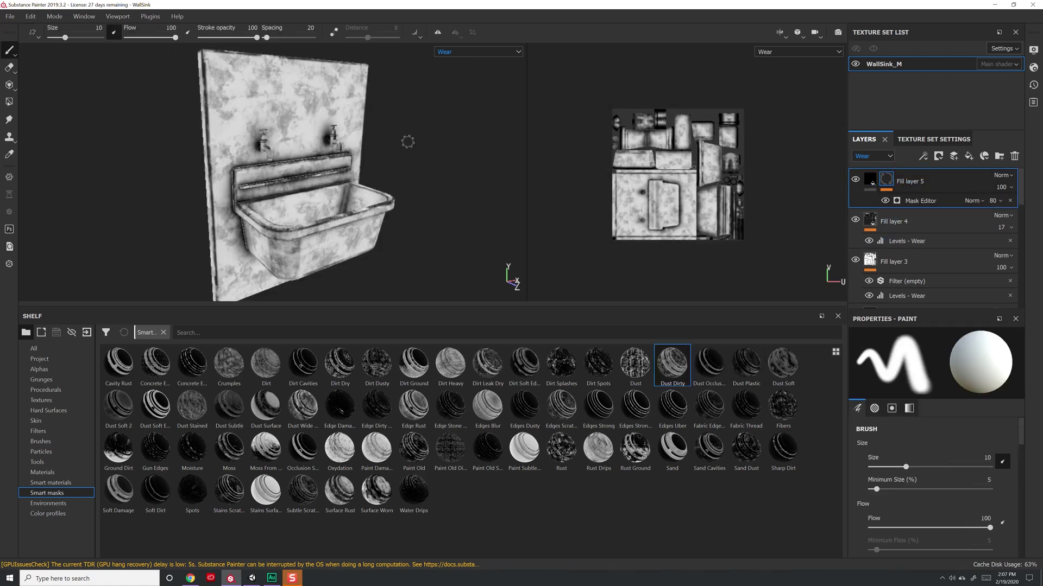
{"action": "left_click_drag", "start_coordinate": [407, 139], "coordinate": [436, 192], "text": "alt"}
{"action": "scroll", "coordinate": [380, 192], "scroll_direction": "up", "scroll_amount": 6}
{"action": "left_click_drag", "start_coordinate": [348, 191], "coordinate": [324, 191], "text": "alt"}
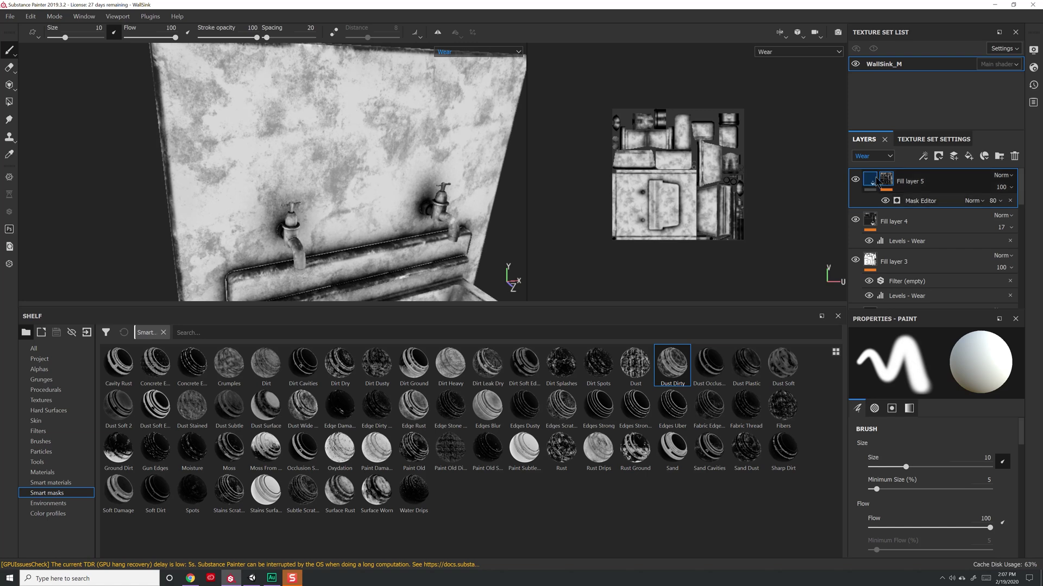
Add a new paint layer, Layer 3, on top and set its blending to Passthrough.
{"action": "left_click", "coordinate": [969, 157]}
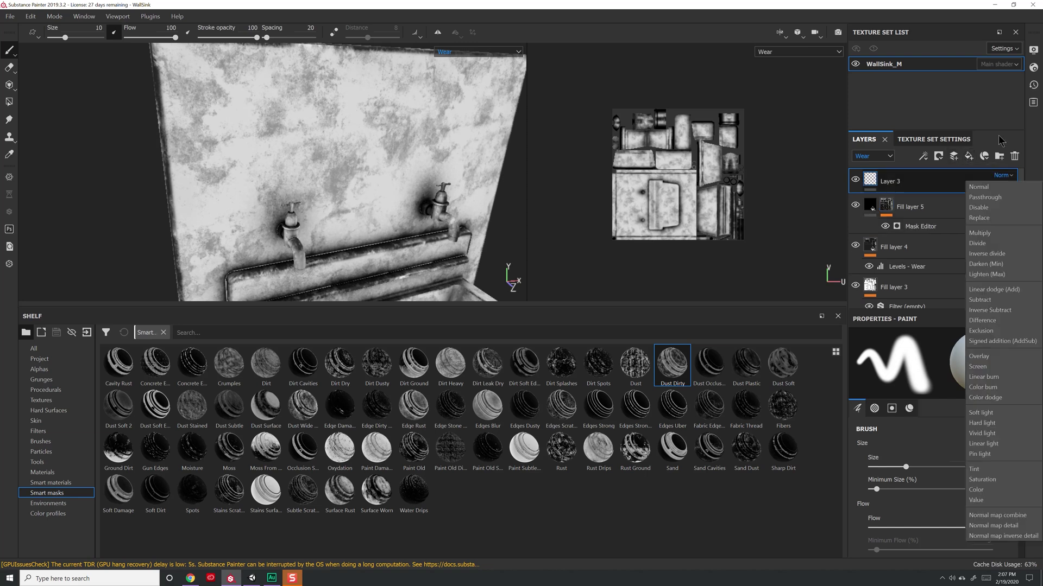
{"action": "left_click", "coordinate": [998, 140]}
{"action": "left_click", "coordinate": [1004, 175]}
{"action": "left_click", "coordinate": [971, 130]}
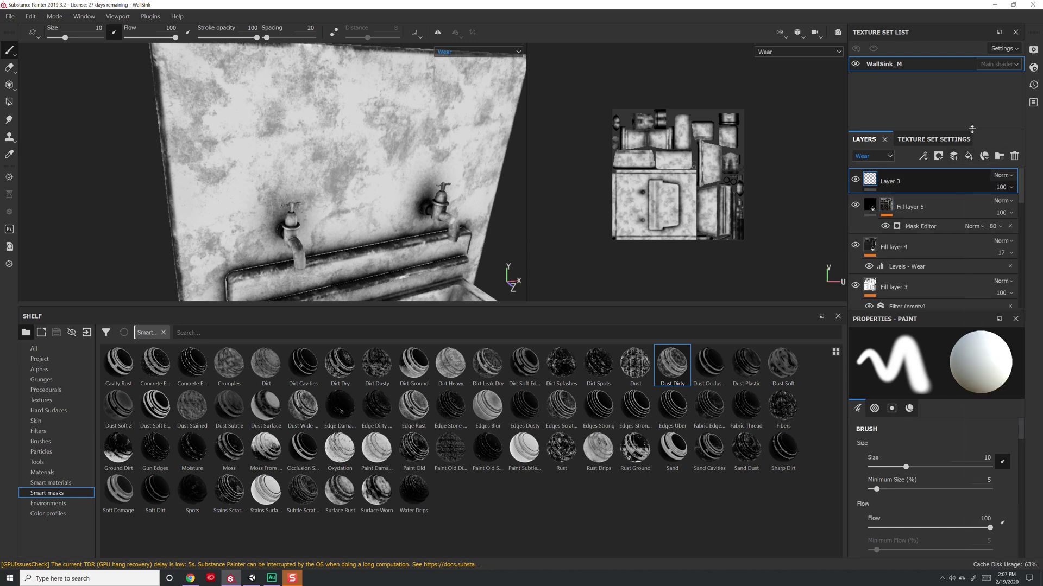
{"action": "left_click", "coordinate": [1003, 175]}
{"action": "left_click", "coordinate": [987, 194]}
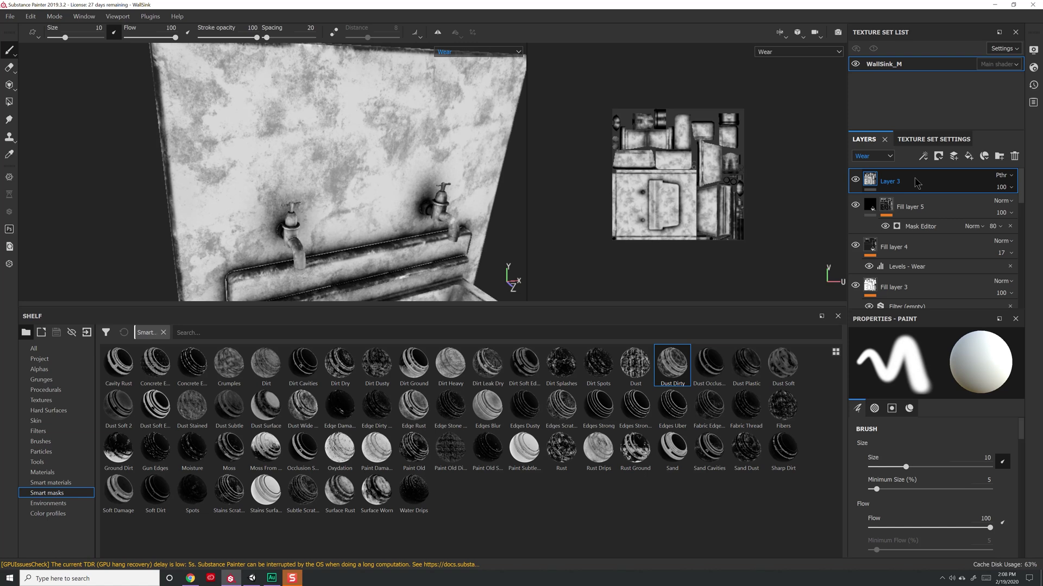
Add a Blur filter to Layer 3 with Blur Intensity 0.23.
{"action": "right_click", "coordinate": [916, 183]}
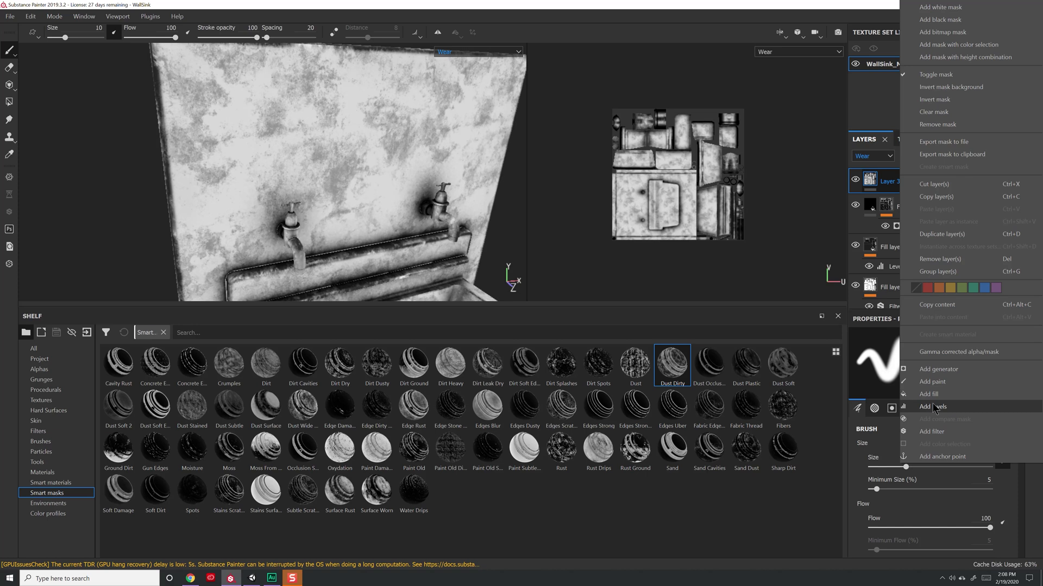
{"action": "left_click", "coordinate": [932, 432]}
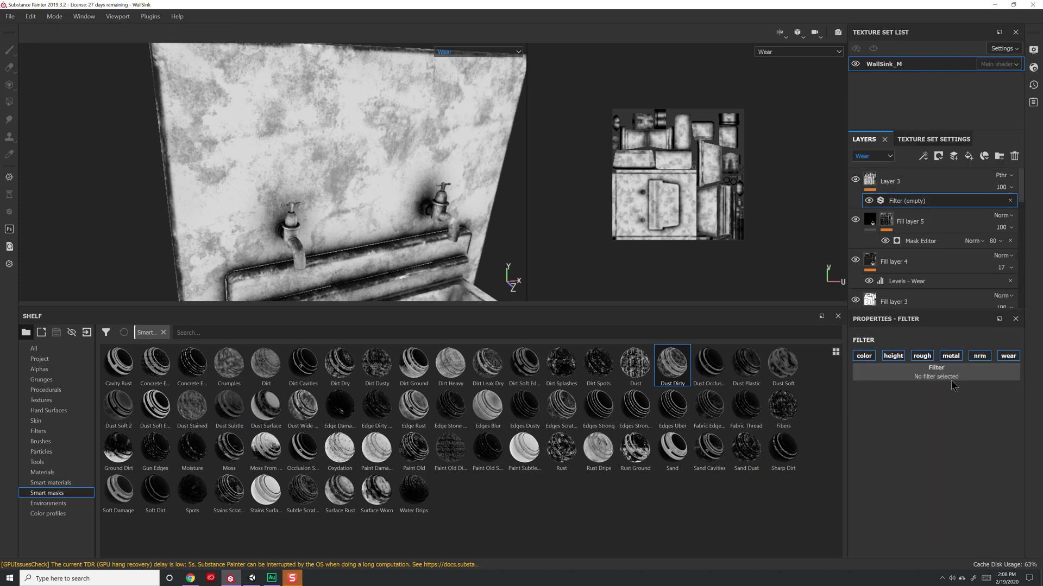
{"action": "left_click", "coordinate": [950, 369]}
{"action": "left_click", "coordinate": [987, 404]}
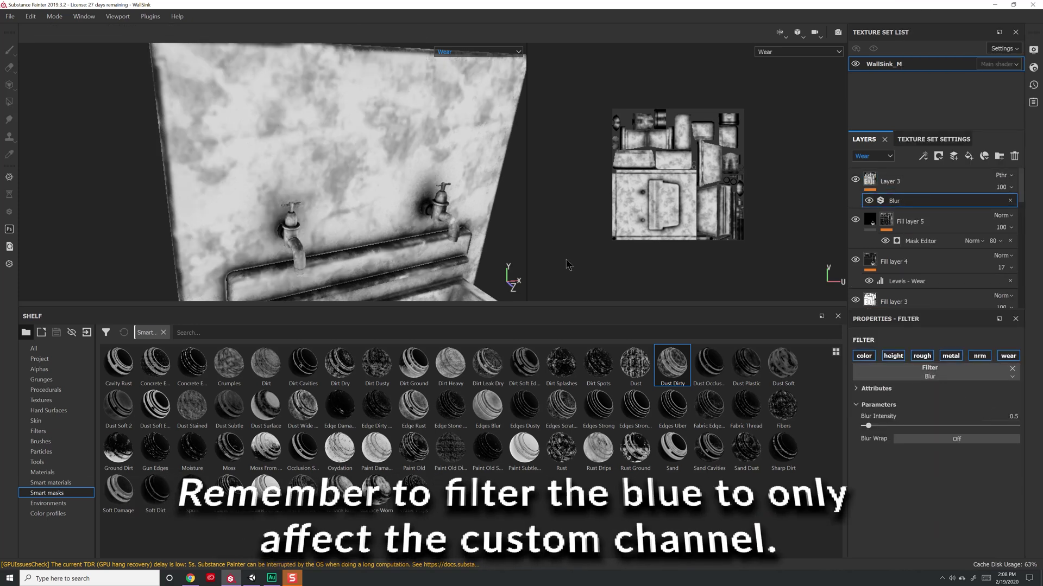
{"action": "right_click_drag", "start_coordinate": [358, 138], "coordinate": [380, 184], "text": "alt"}
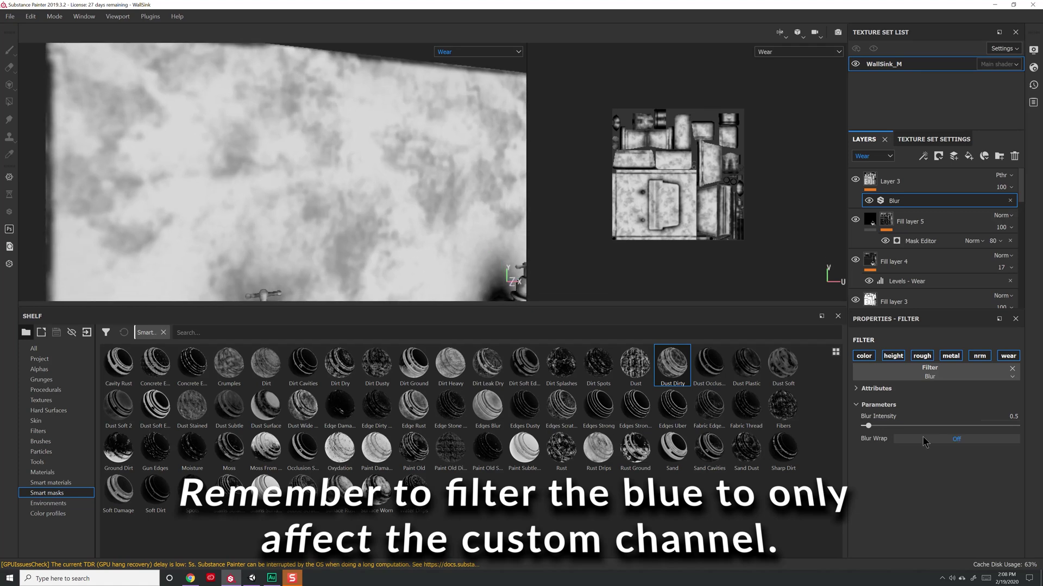
{"action": "left_click_drag", "start_coordinate": [868, 426], "coordinate": [865, 427]}
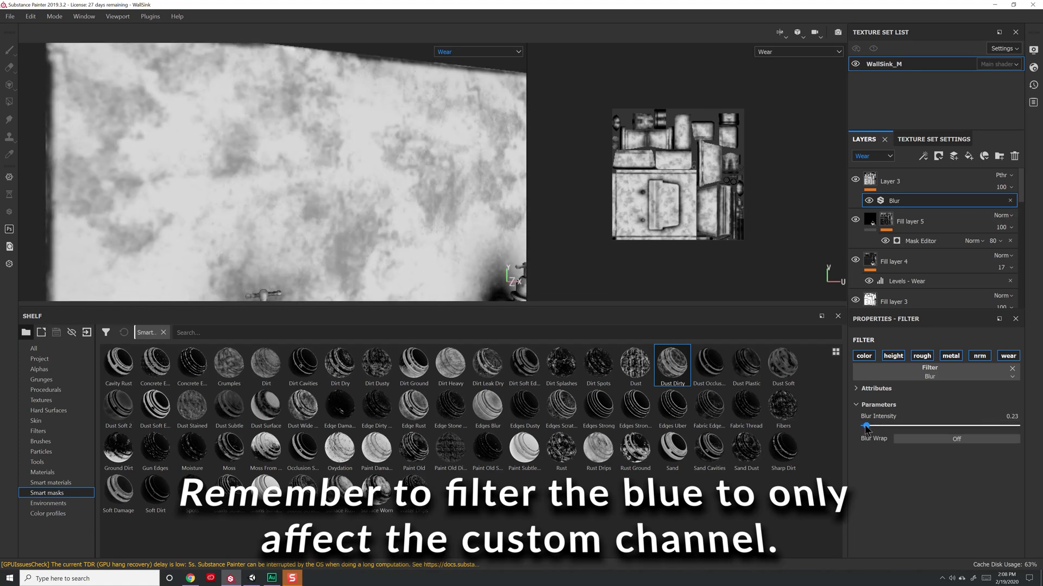
{"action": "right_click_drag", "start_coordinate": [395, 241], "coordinate": [171, 121], "text": "alt"}
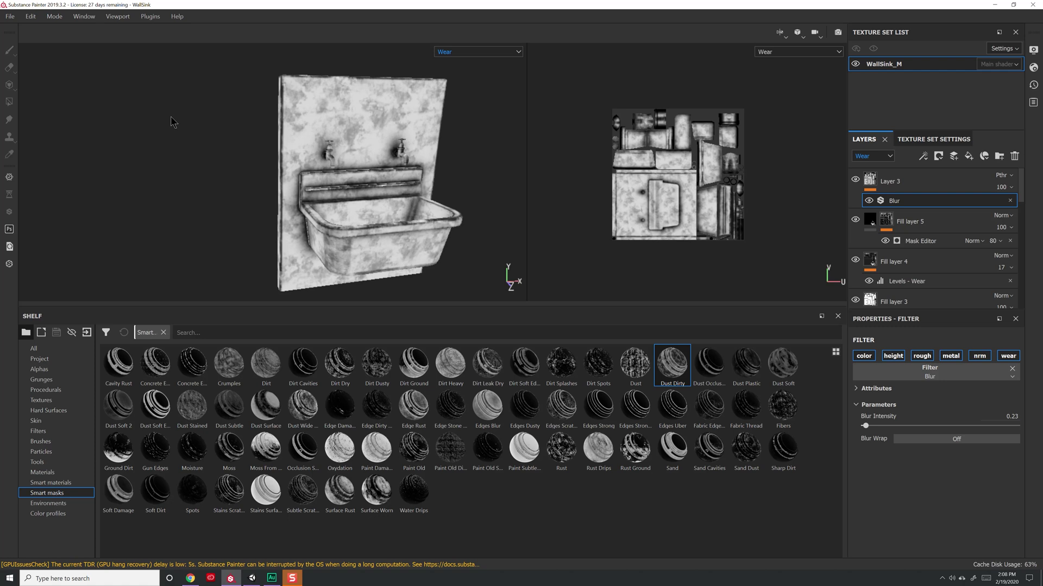
Open the Export Textures configuration and select the Unity 5 (Standard Metallic) preset.
{"action": "left_click", "coordinate": [10, 16]}
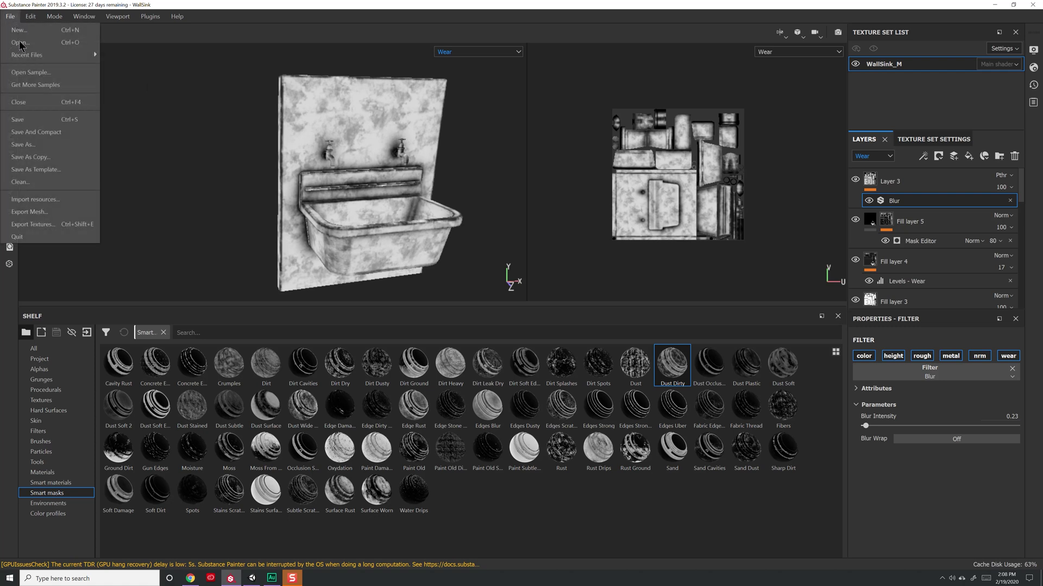
{"action": "left_click", "coordinate": [59, 231]}
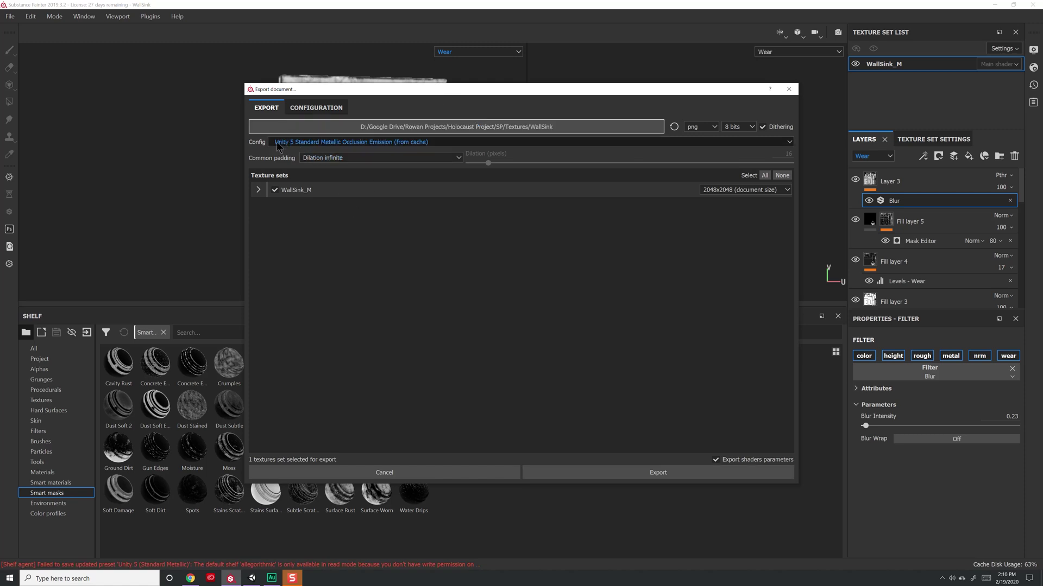
{"action": "left_click", "coordinate": [317, 108]}
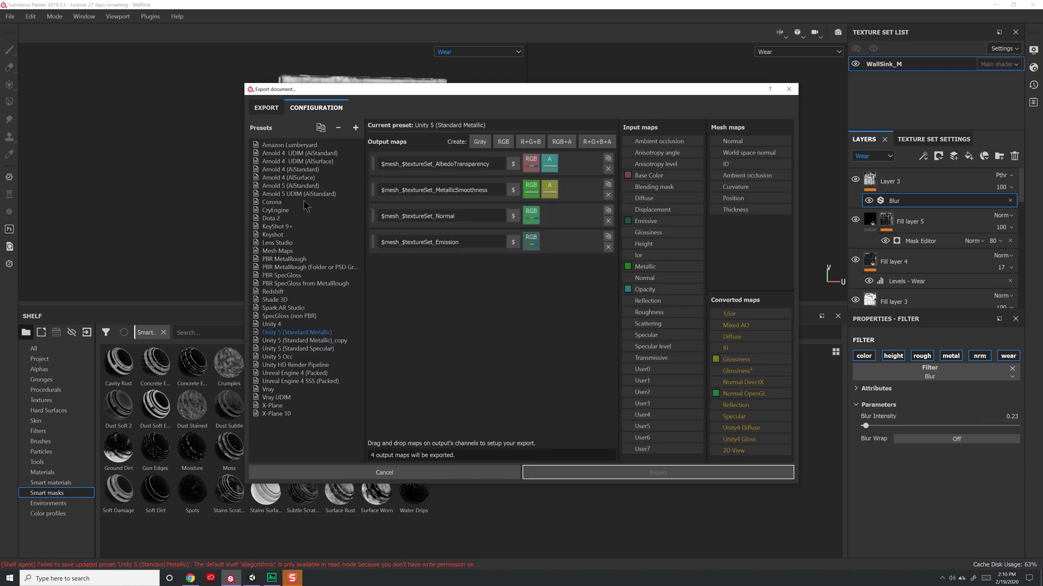
{"action": "left_click", "coordinate": [304, 327]}
{"action": "left_click", "coordinate": [304, 333]}
Duplicate the preset and rename the copy 'Unity 5 Standard Wear'.
{"action": "left_click", "coordinate": [320, 127]}
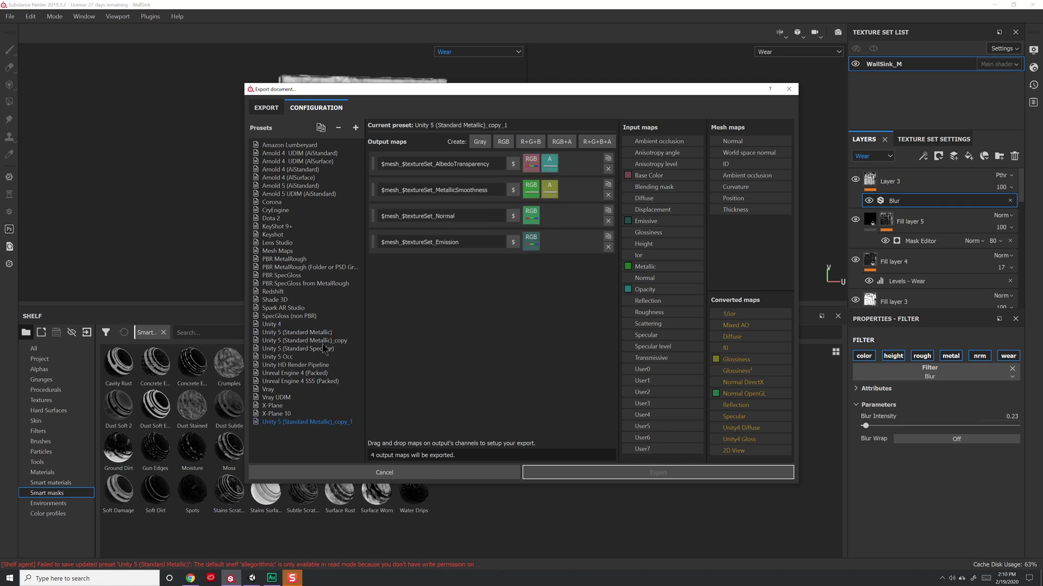
{"action": "double_click", "coordinate": [278, 422]}
{"action": "left_click_drag", "start_coordinate": [284, 422], "coordinate": [410, 426]}
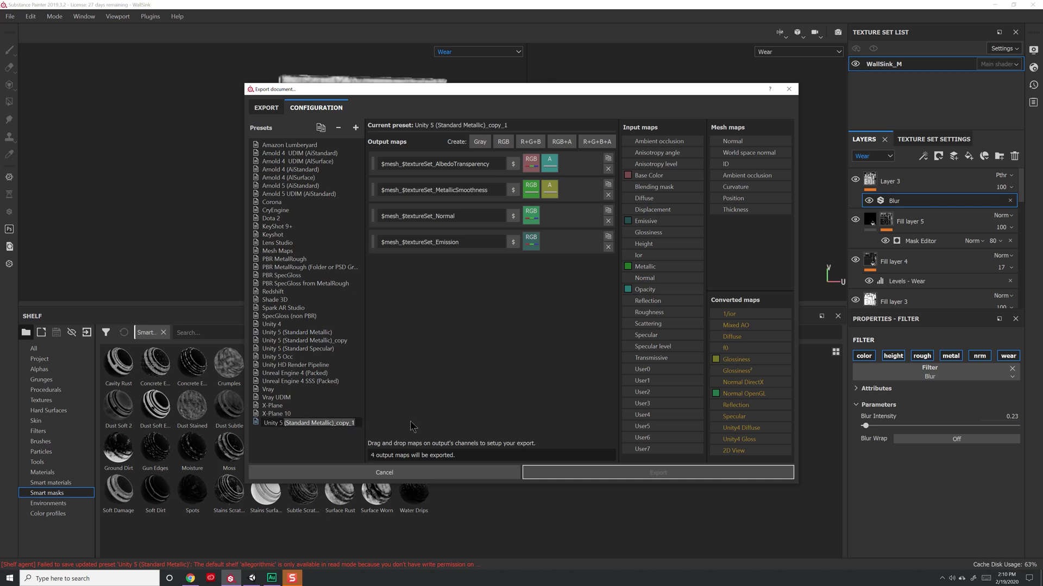
{"action": "type", "text": "Standard Wear"}
{"action": "key", "text": "Return"}
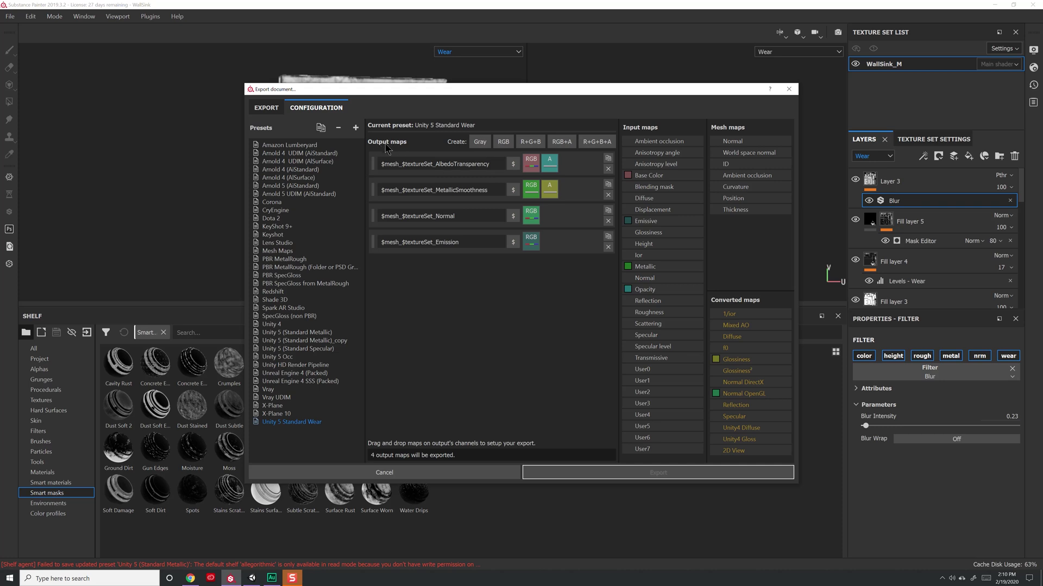
Add a grayscale map named $mesh_$textureSet_Wear, fed from User0's Gray Channel.
{"action": "left_click", "coordinate": [480, 142]}
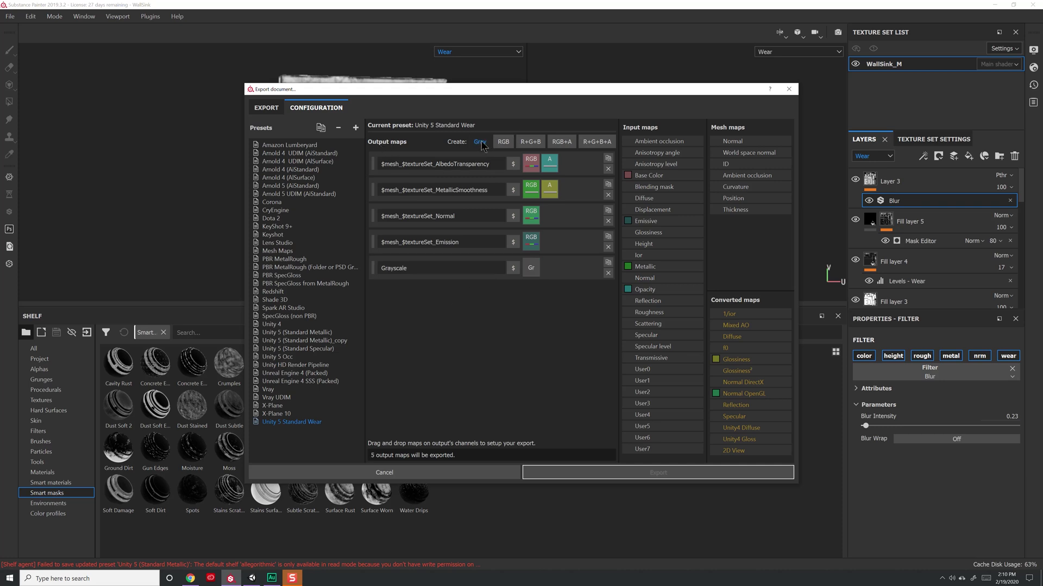
{"action": "left_click_drag", "start_coordinate": [468, 242], "coordinate": [375, 242]}
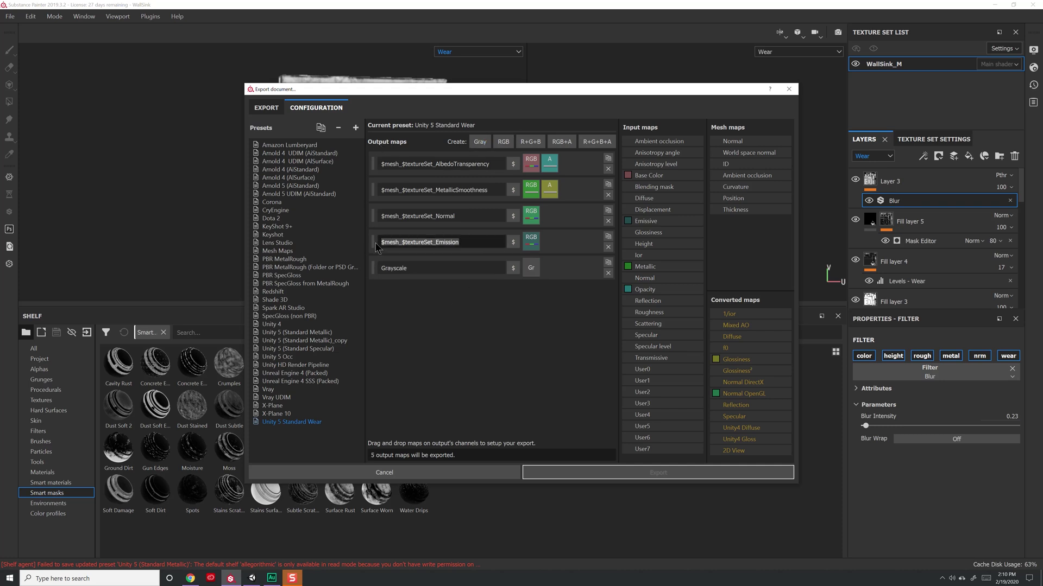
{"action": "key", "text": "ctrl+c"}
{"action": "double_click", "coordinate": [394, 268]}
{"action": "key", "text": "ctrl+v"}
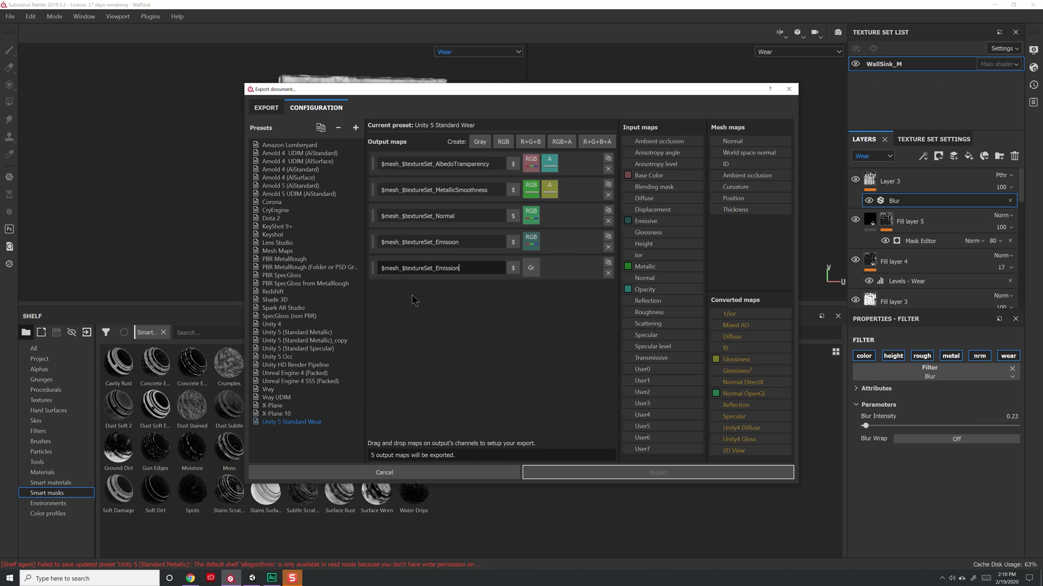
{"action": "left_click_drag", "start_coordinate": [434, 268], "coordinate": [482, 271]}
{"action": "type", "text": "wear"}
{"action": "type", "text": "ear"}
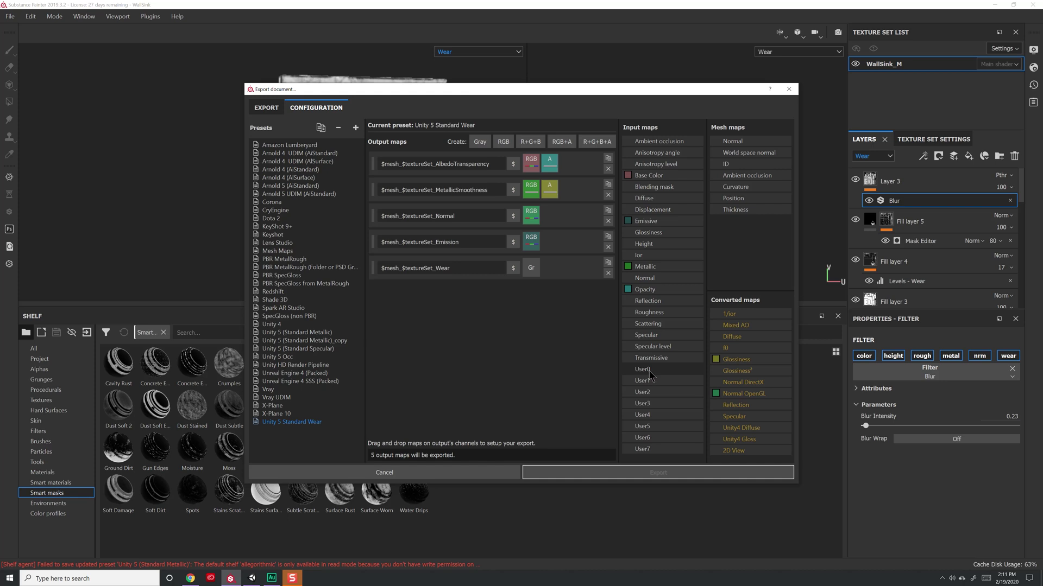
{"action": "left_click_drag", "start_coordinate": [642, 370], "coordinate": [536, 270]}
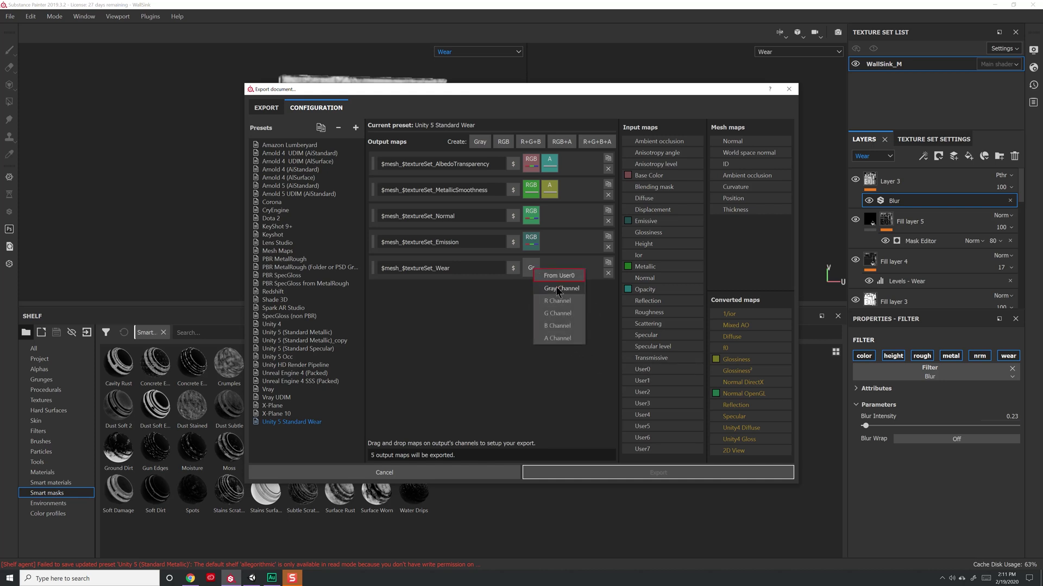
{"action": "left_click", "coordinate": [556, 285]}
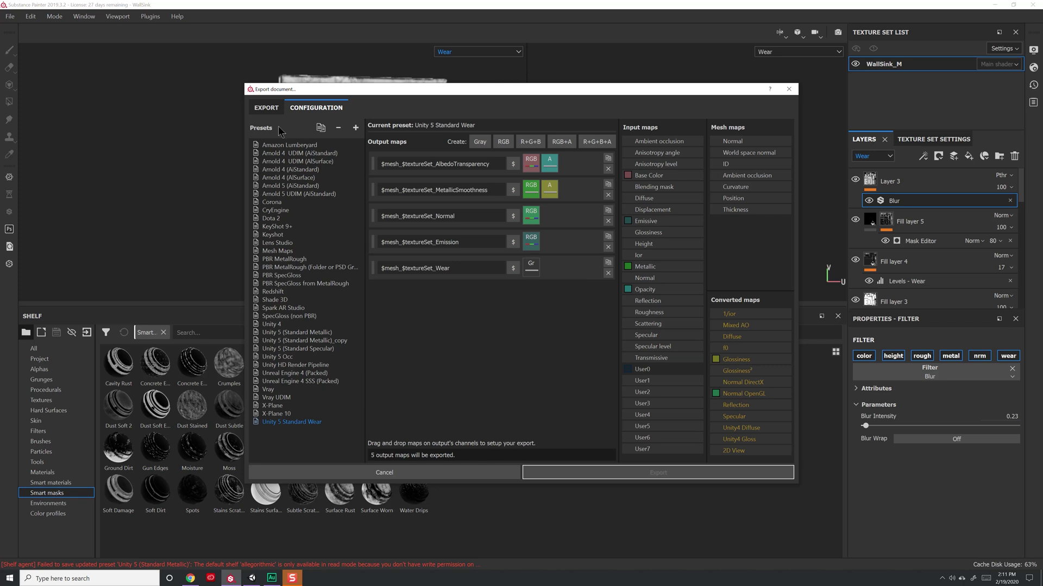
Select the Unity 5 Standard Wear export config and preview its output files.
{"action": "left_click", "coordinate": [266, 109]}
{"action": "left_click", "coordinate": [380, 142]}
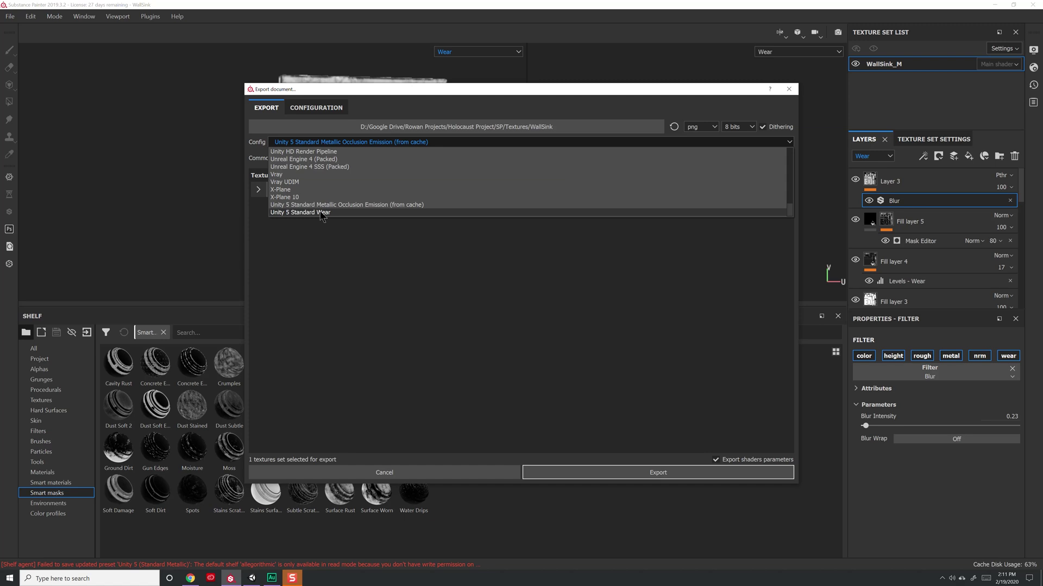
{"action": "left_click", "coordinate": [319, 213]}
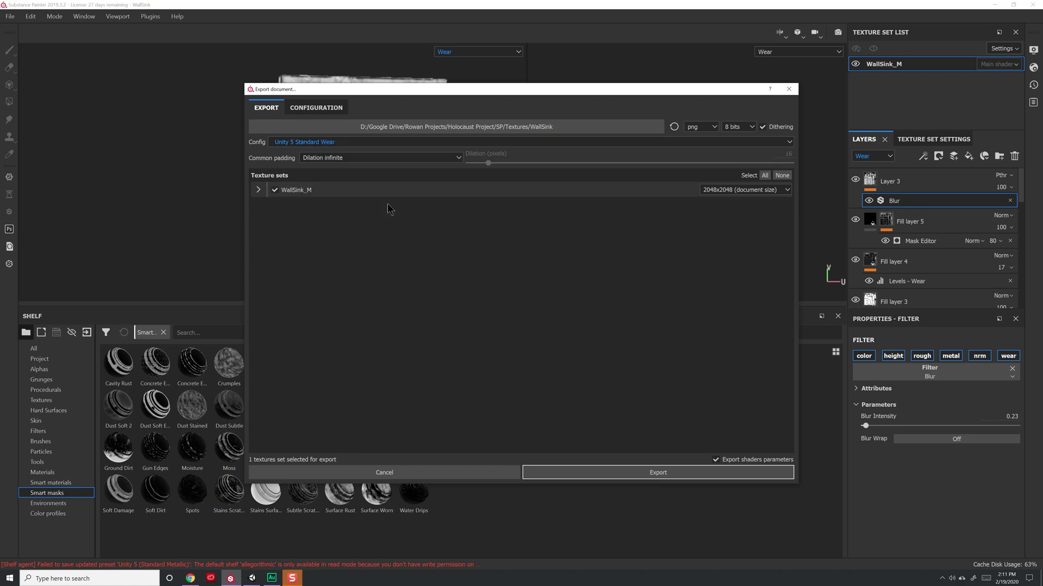
{"action": "left_click", "coordinate": [258, 190]}
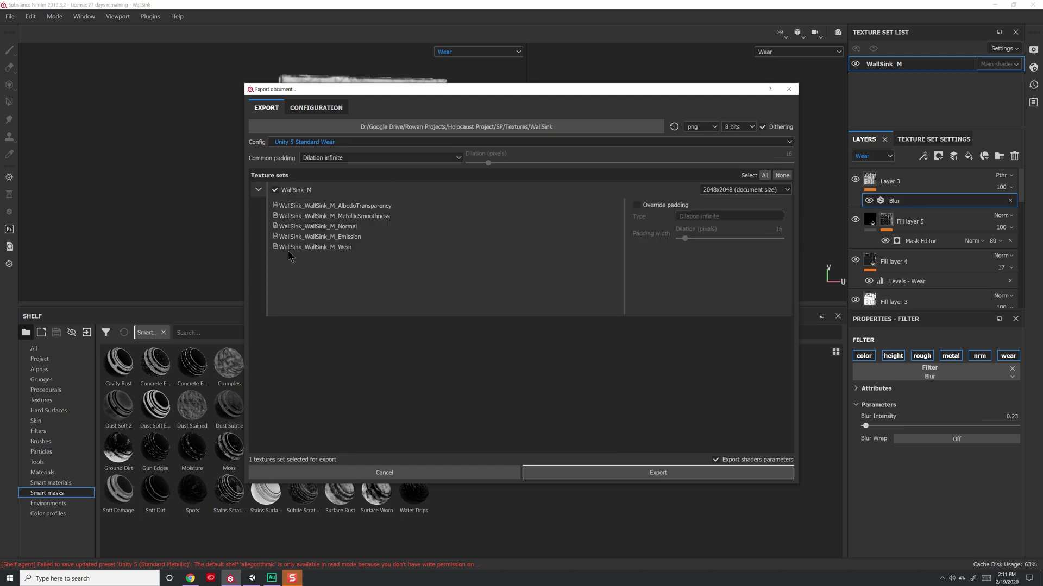
Export the textures into a new Desktop folder named WearTest, then open that folder.
{"action": "left_click", "coordinate": [470, 129]}
{"action": "right_click", "coordinate": [462, 240]}
{"action": "mouse_move", "coordinate": [521, 354]}
{"action": "left_click", "coordinate": [577, 354]}
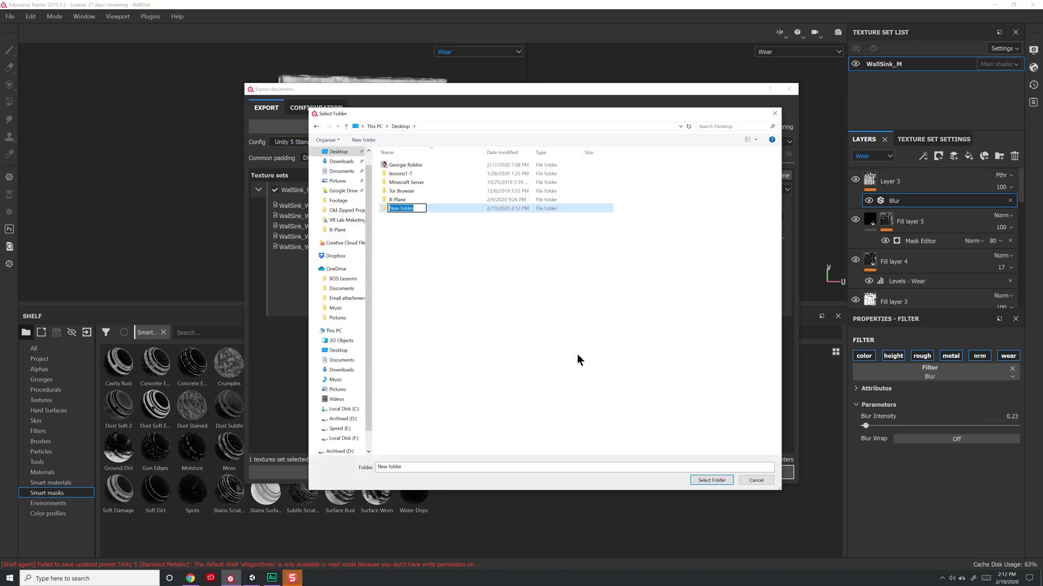
{"action": "type", "text": "WearTest"}
{"action": "key", "text": "Return"}
{"action": "double_click", "coordinate": [431, 208]}
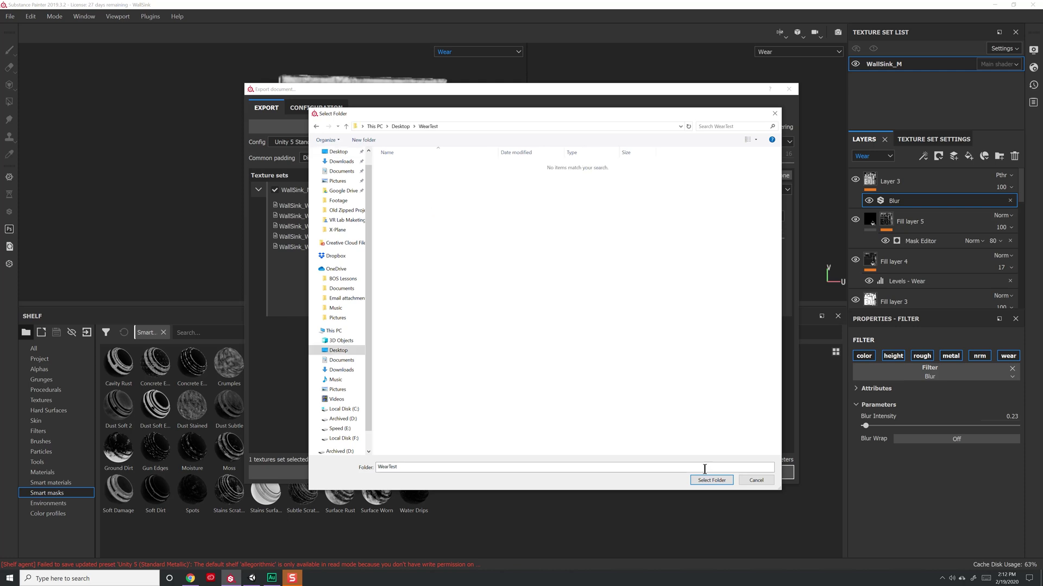
{"action": "left_click", "coordinate": [709, 480]}
{"action": "left_click", "coordinate": [682, 472]}
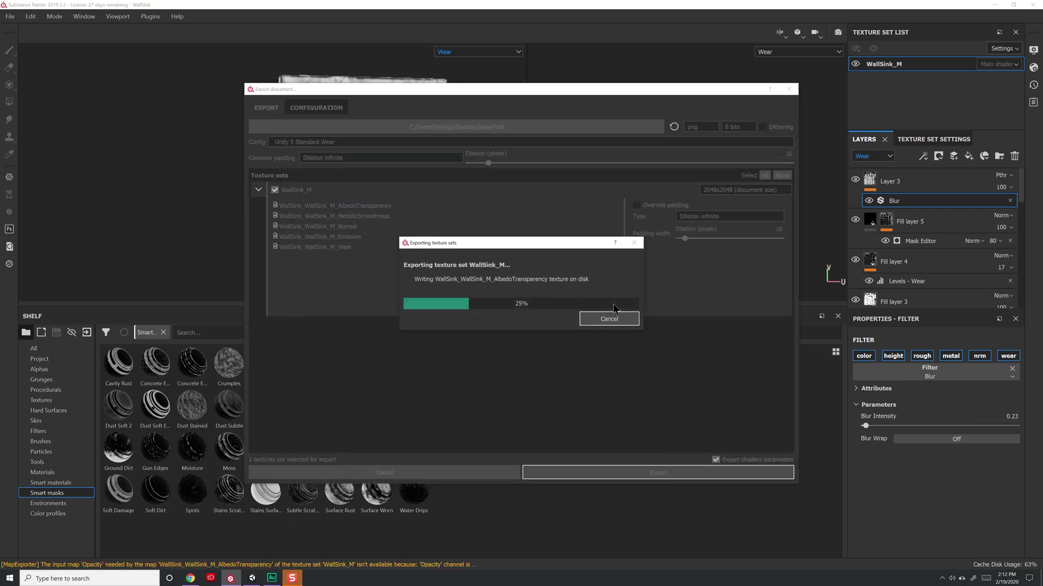
{"action": "left_click", "coordinate": [485, 300]}
Preview the AlbedoTransparency, MetallicSmoothness and Normal PNGs, then open WallSink_WallSink_M_Wear.png.
{"action": "left_click_drag", "start_coordinate": [591, 46], "coordinate": [425, 47]}
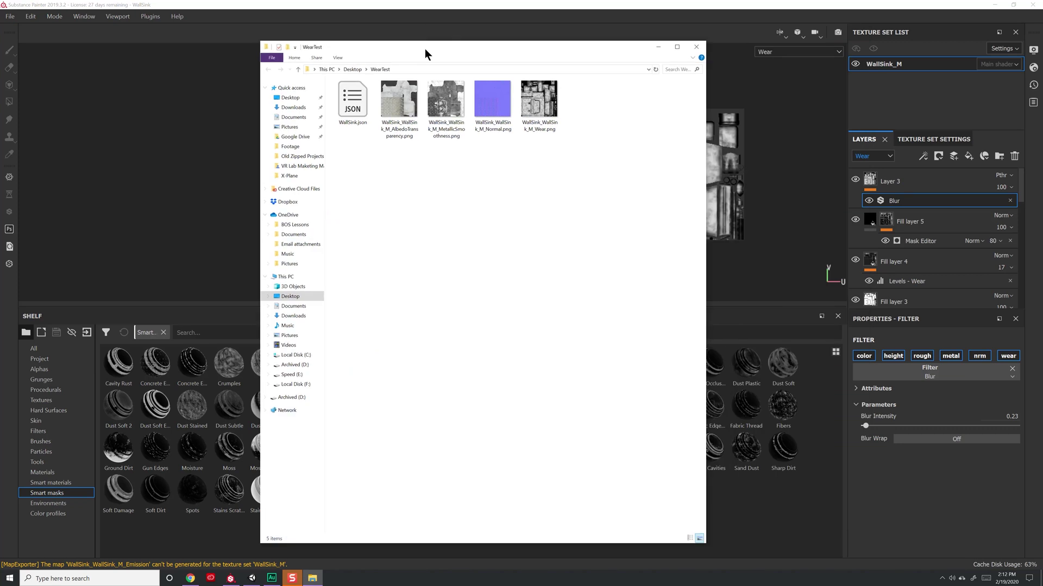
{"action": "left_click", "coordinate": [400, 107]}
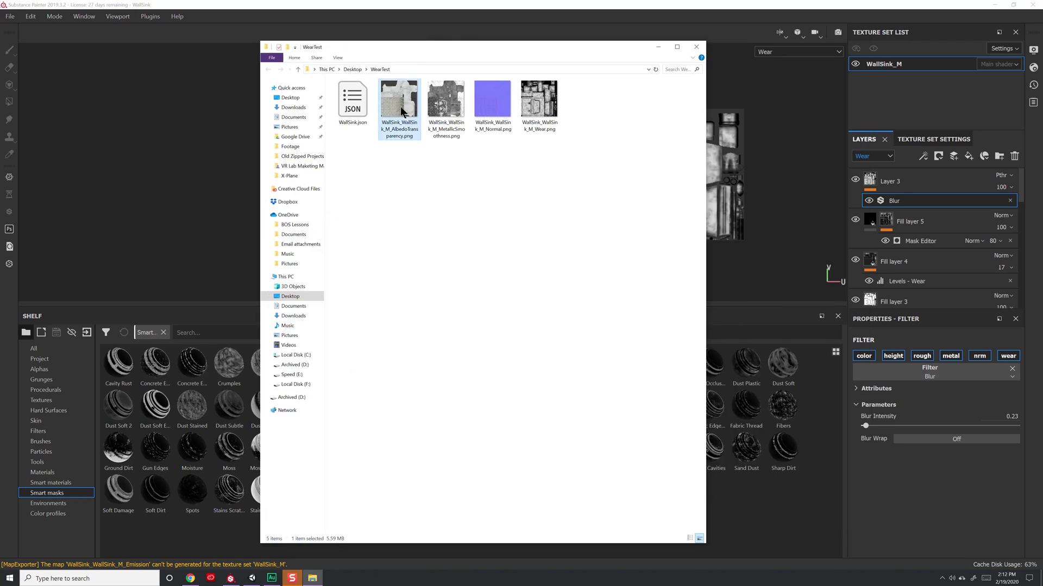
{"action": "left_click", "coordinate": [456, 108]}
{"action": "left_click", "coordinate": [493, 115]}
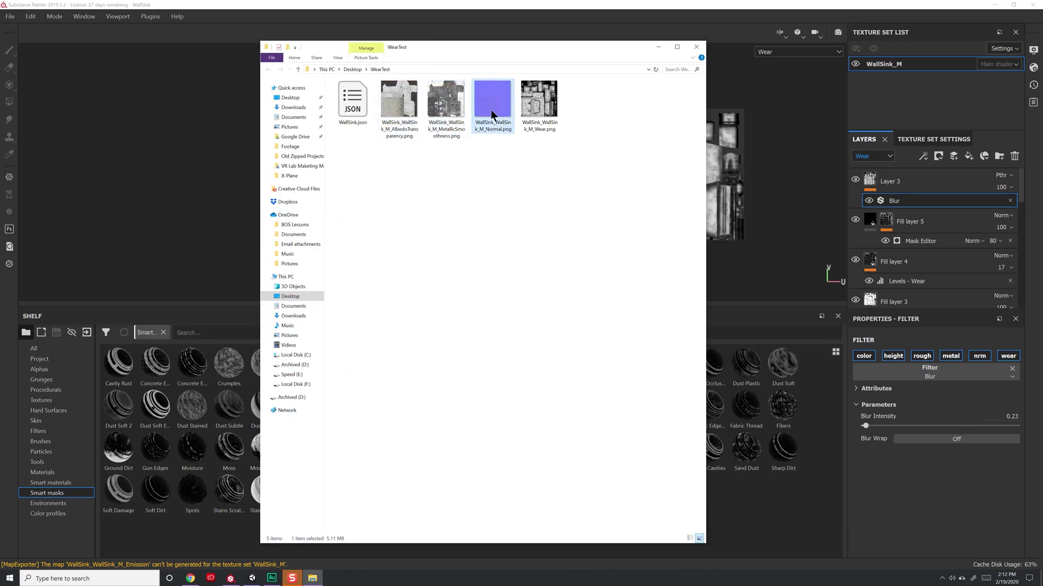
{"action": "double_click", "coordinate": [540, 101]}
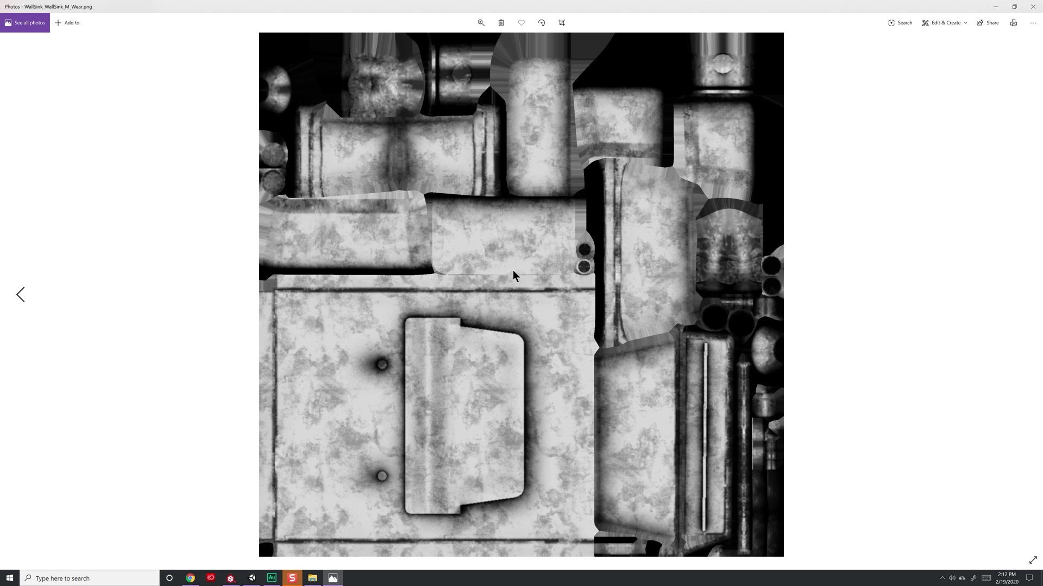